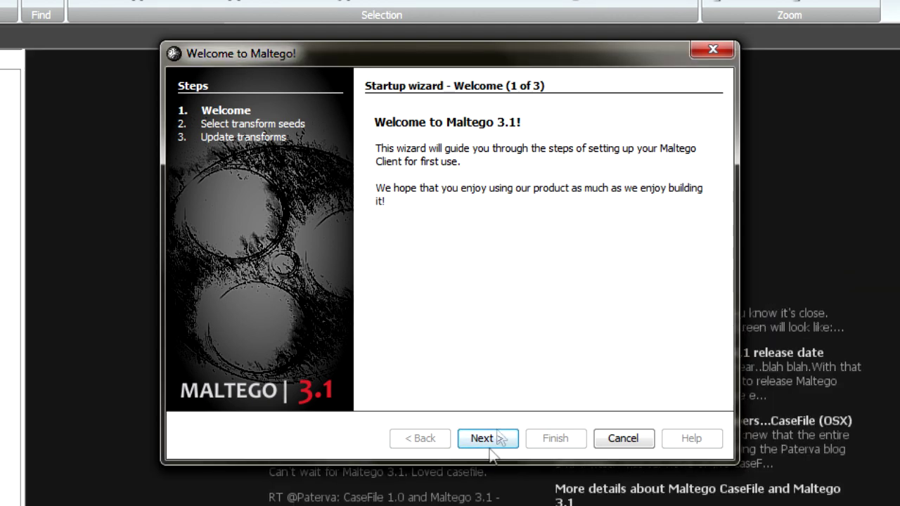
# - Complete the startup wizard with Maltego public servers as the transform source and open an example graph
pyautogui.click(492, 442)
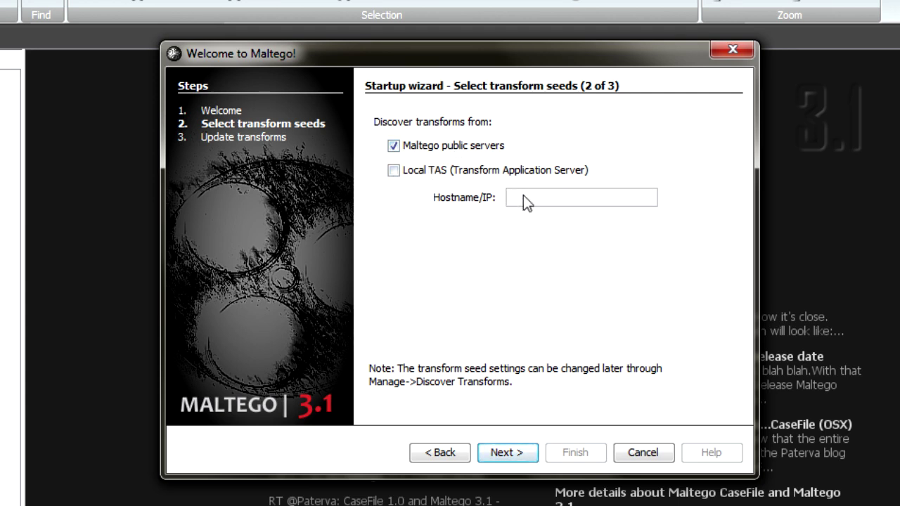
pyautogui.click(509, 452)
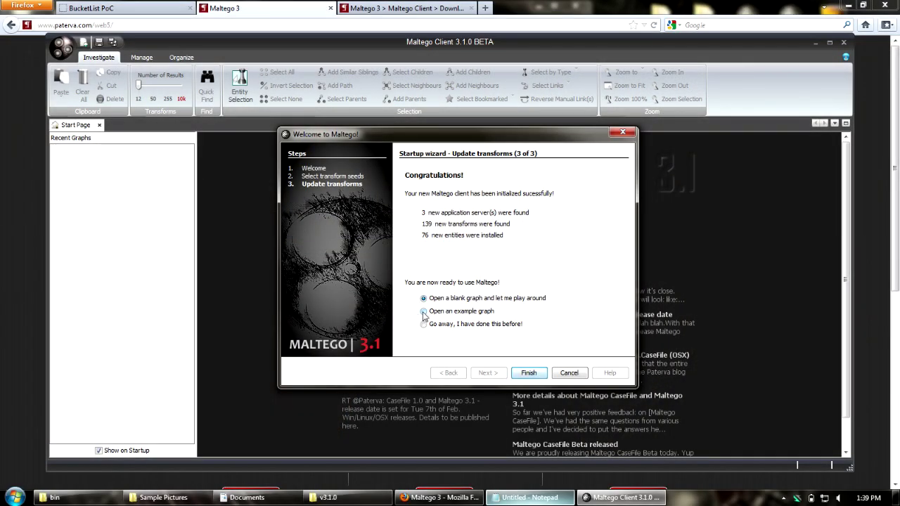
pyautogui.click(529, 373)
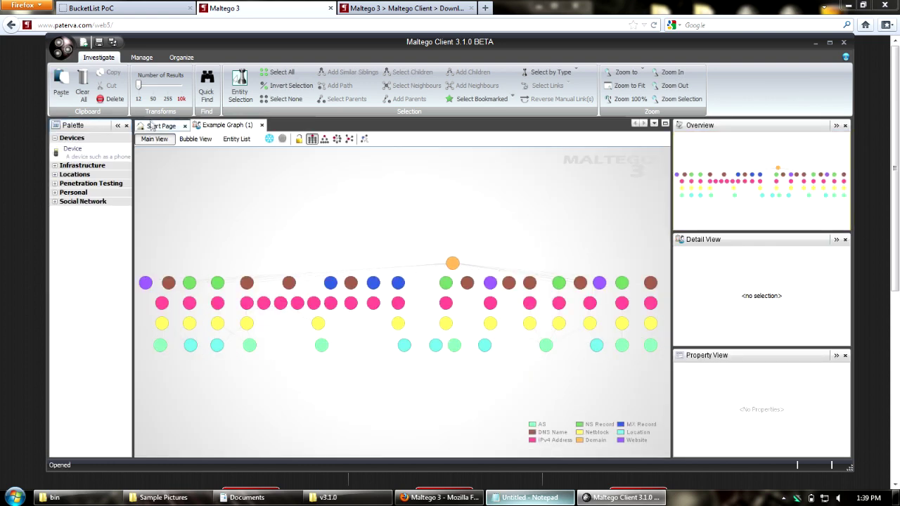
# - View the Start Page, return to the example graph and select all entities of type IPv4 Address
pyautogui.click(150, 126)
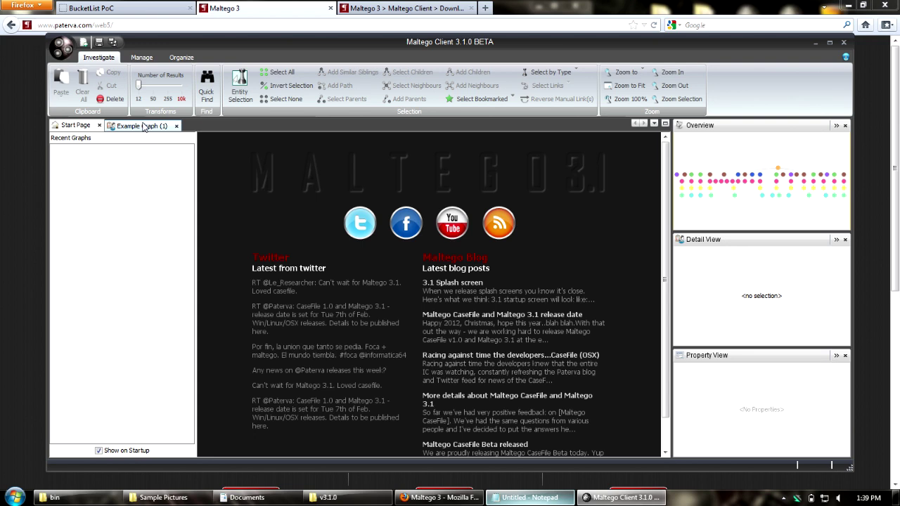
pyautogui.click(144, 125)
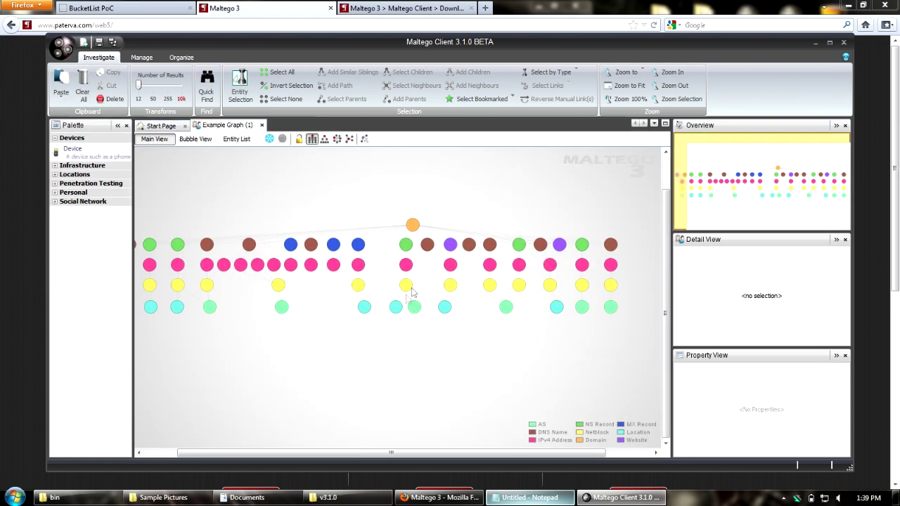
pyautogui.click(412, 288)
pyautogui.click(455, 255)
pyautogui.scroll(-2, 480, 210)
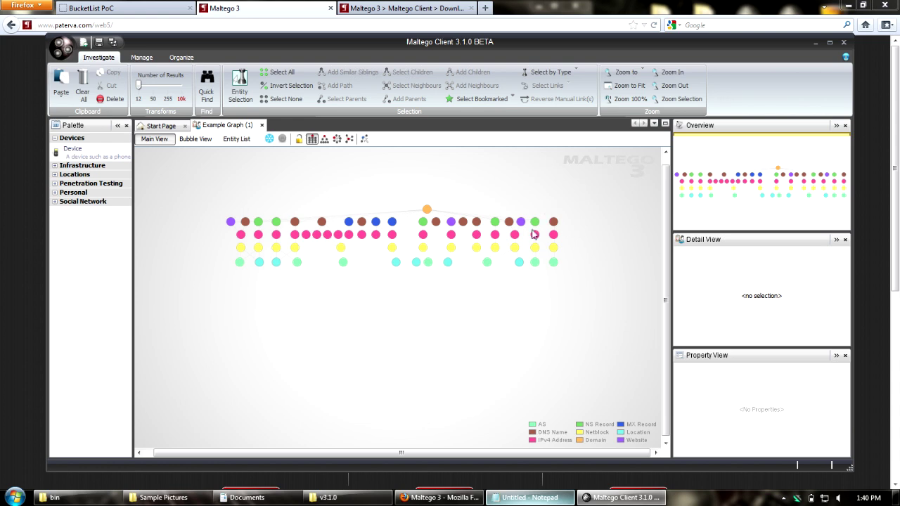
pyautogui.scroll(1, 535, 234)
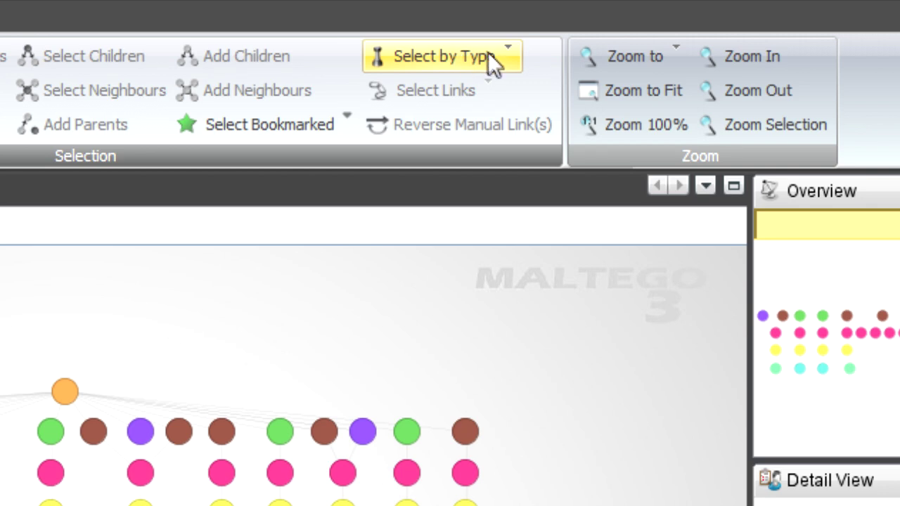
pyautogui.click(490, 58)
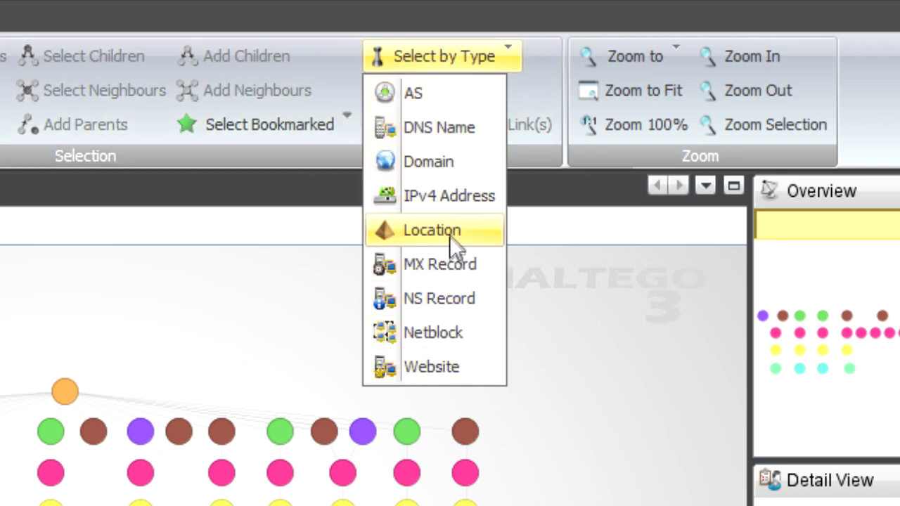
pyautogui.click(454, 196)
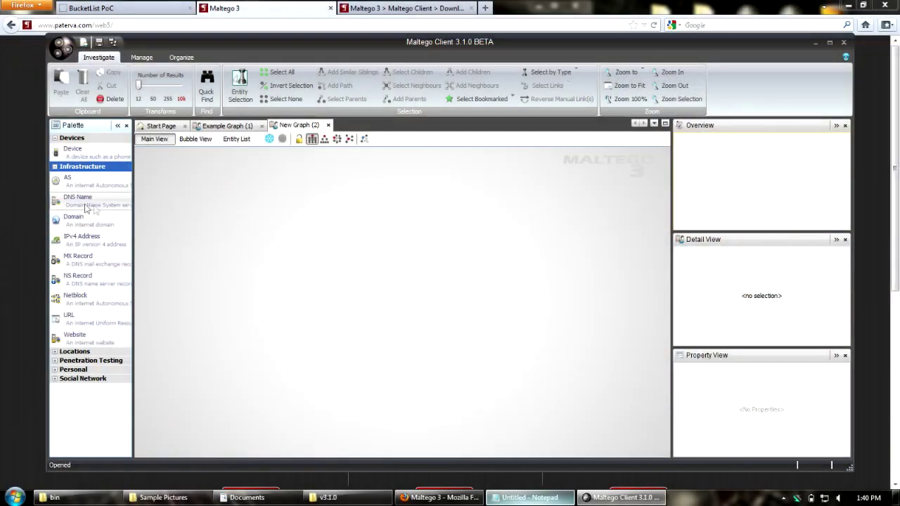
# - Add a Domain entity from the Infrastructure group to the new graph
pyautogui.moveTo(84, 224); pyautogui.dragTo(344, 236)
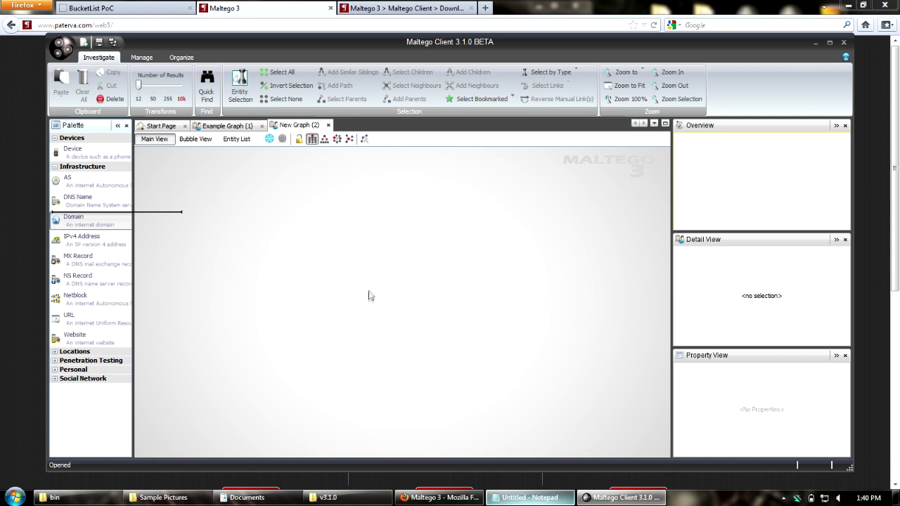
pyautogui.moveTo(370, 295); pyautogui.dragTo(355, 236)
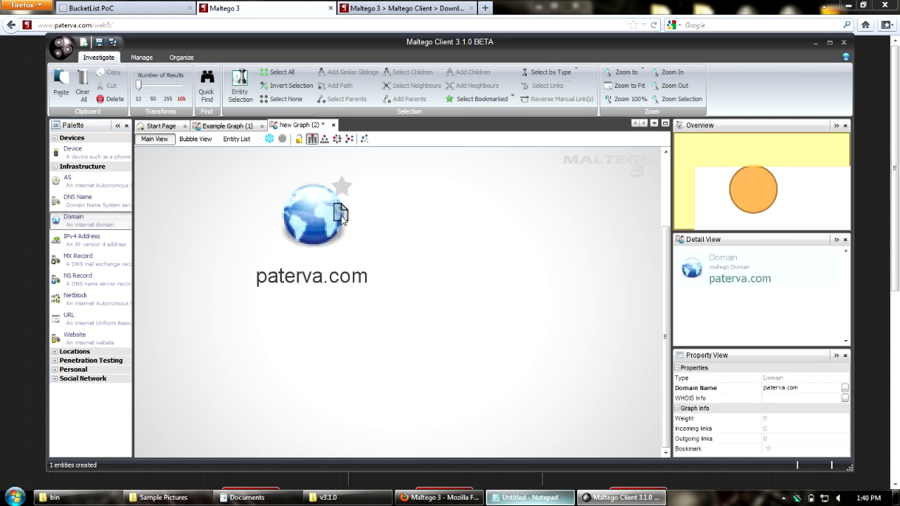
# - Add a note to the paterva.com domain reading "This a sample note" with "second line" below it
pyautogui.click(342, 211)
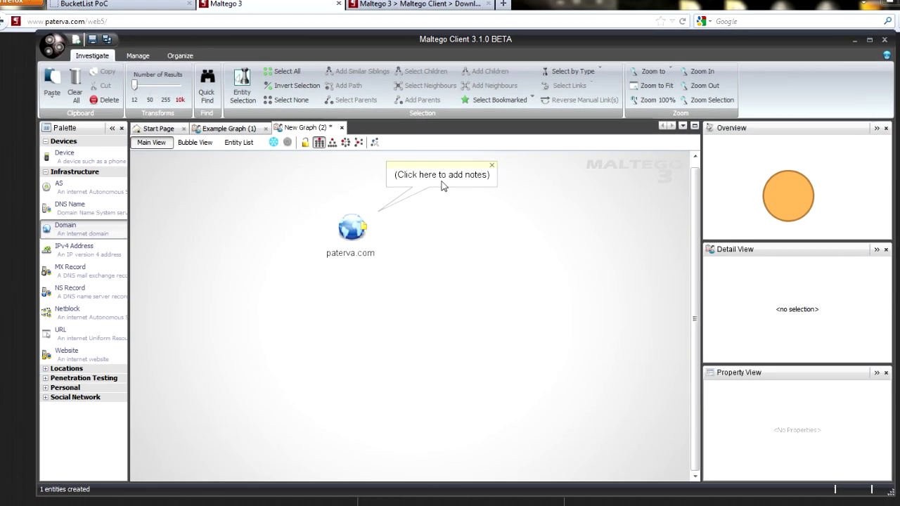
pyautogui.click(442, 184)
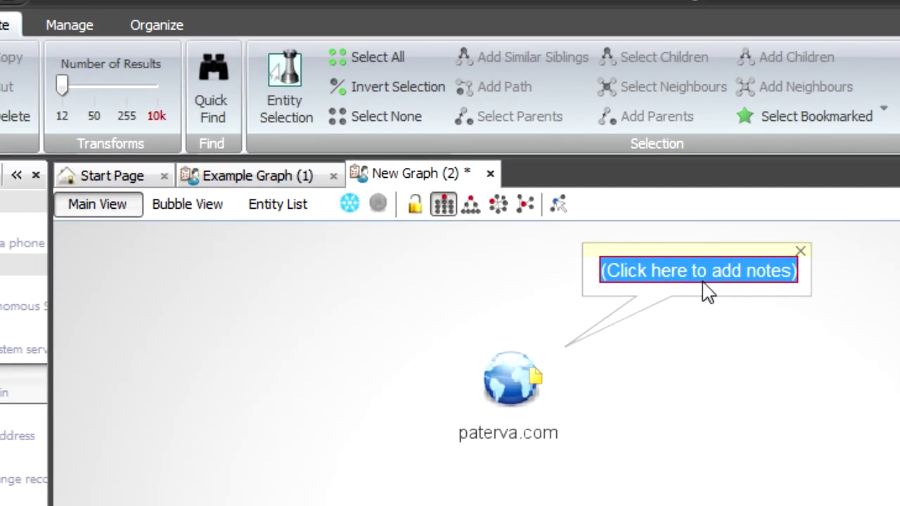
pyautogui.write('This a sa')
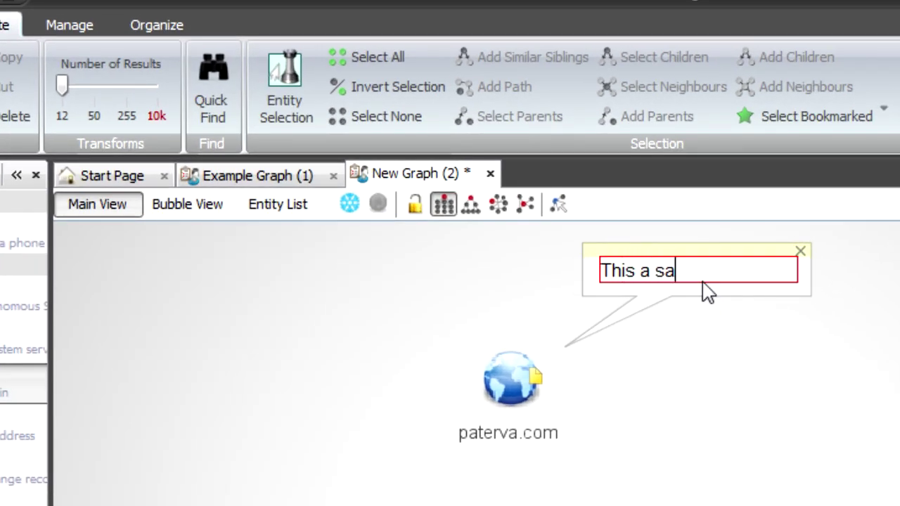
pyautogui.write('mple note')
pyautogui.press('Return')
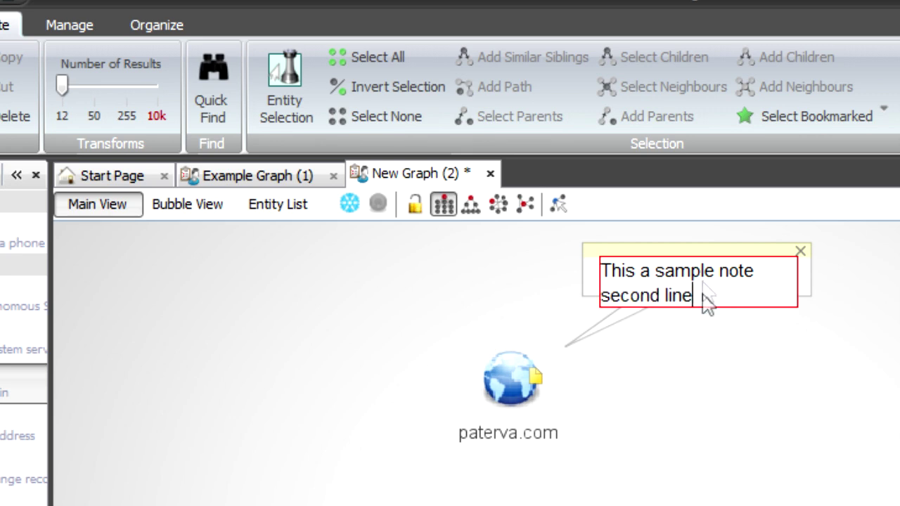
pyautogui.click(747, 504)
pyautogui.moveTo(739, 467); pyautogui.dragTo(719, 502)
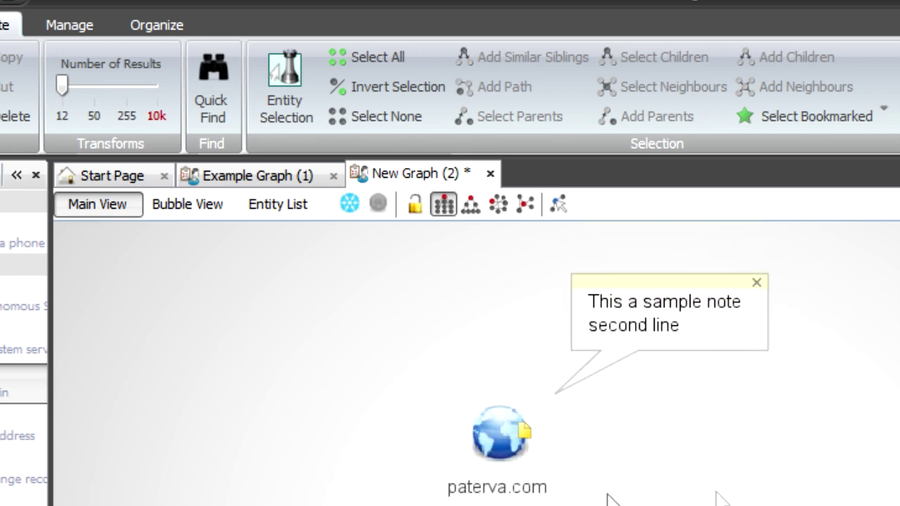
# - Hide all notes on the graph and show them again
pyautogui.click(58, 30)
pyautogui.click(681, 88)
pyautogui.click(649, 62)
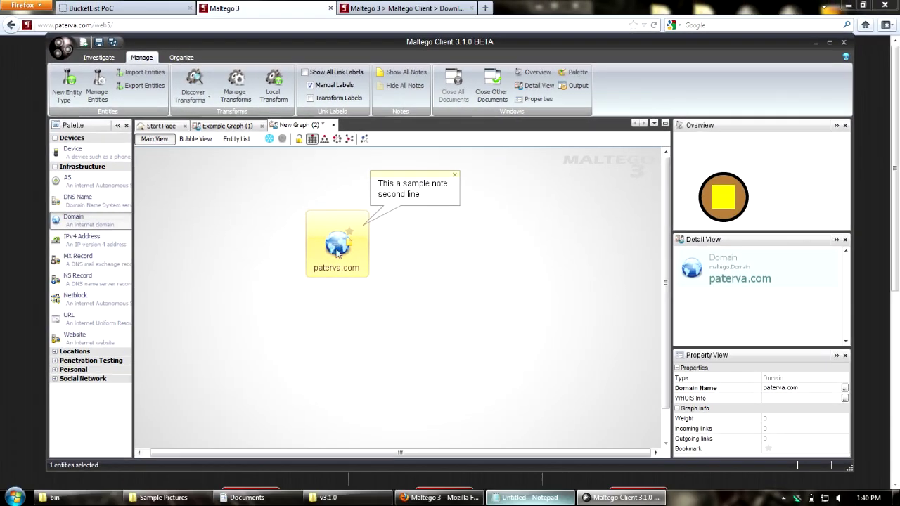
# - Extend the domain's notes in its details with the lines "third line" and "hellomaltegoworld"
pyautogui.doubleClick(499, 447)
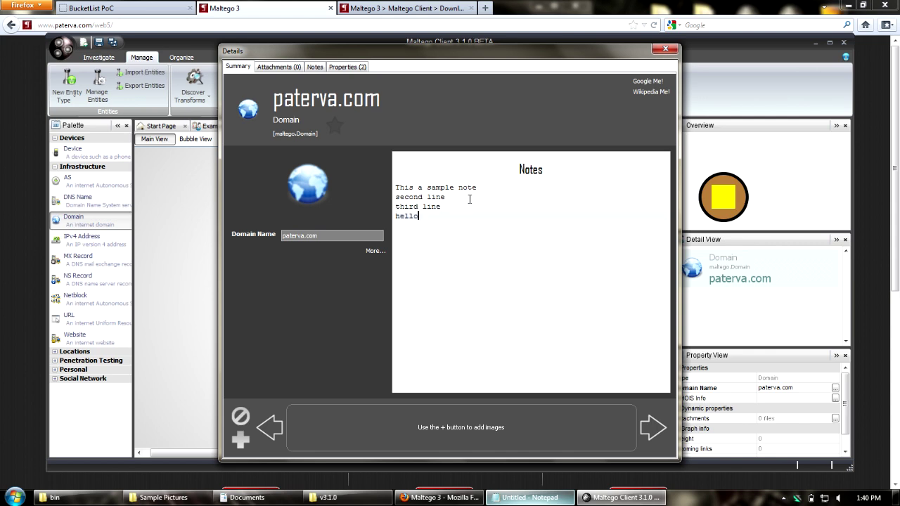
pyautogui.write('oworld')
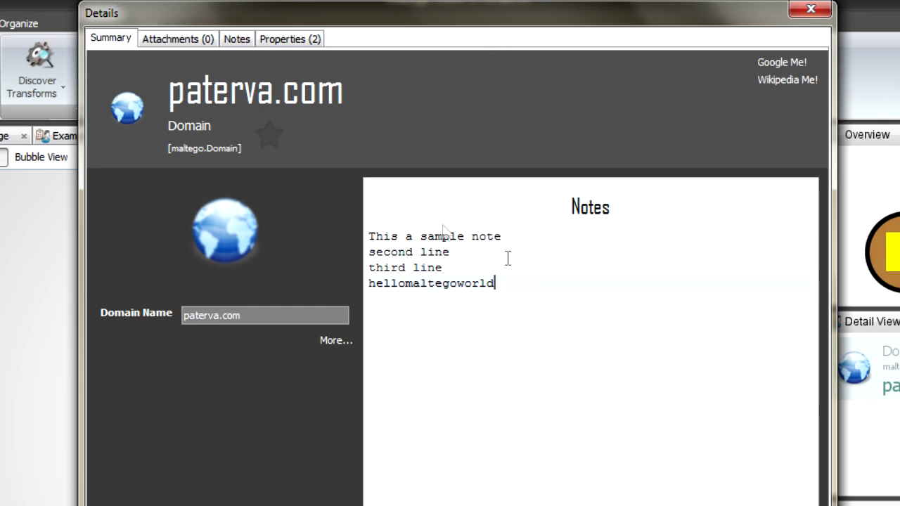
pyautogui.click(823, 9)
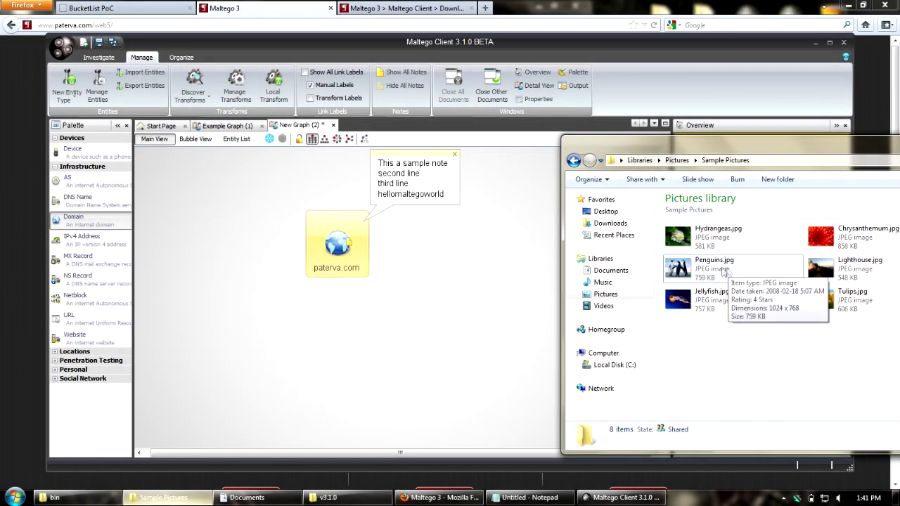
# - Attach Penguins.jpg from the Sample Pictures folder to the paterva.com domain and inspect it among the entity's attachments
pyautogui.moveTo(723, 273); pyautogui.dragTo(336, 248)
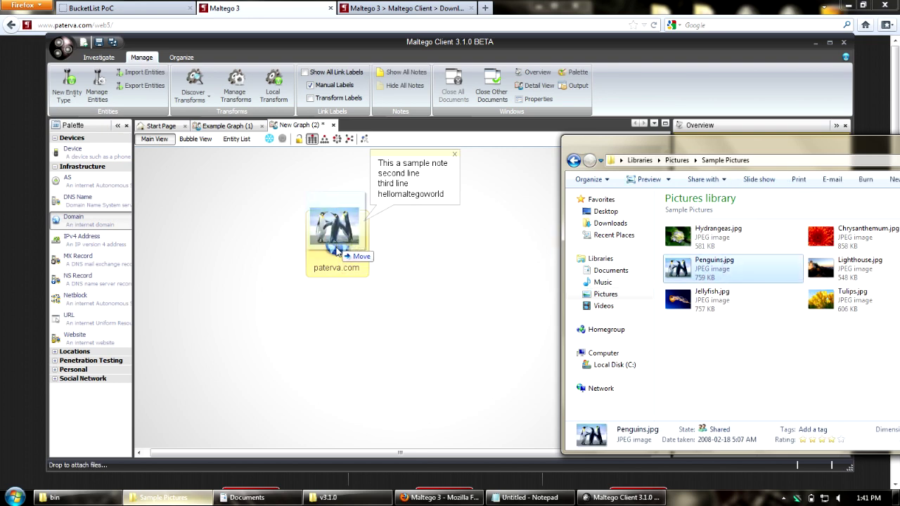
pyautogui.moveTo(336, 248); pyautogui.dragTo(337, 249)
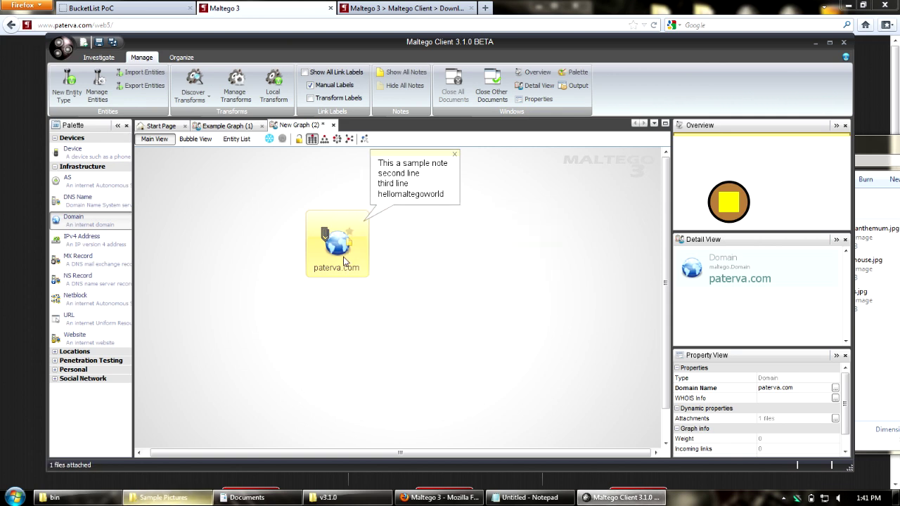
pyautogui.doubleClick(339, 255)
pyautogui.click(281, 67)
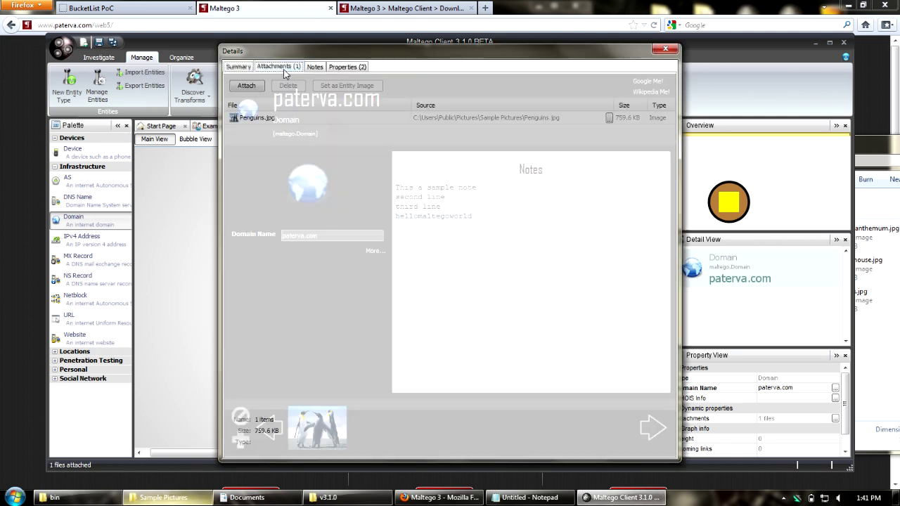
pyautogui.click(452, 120)
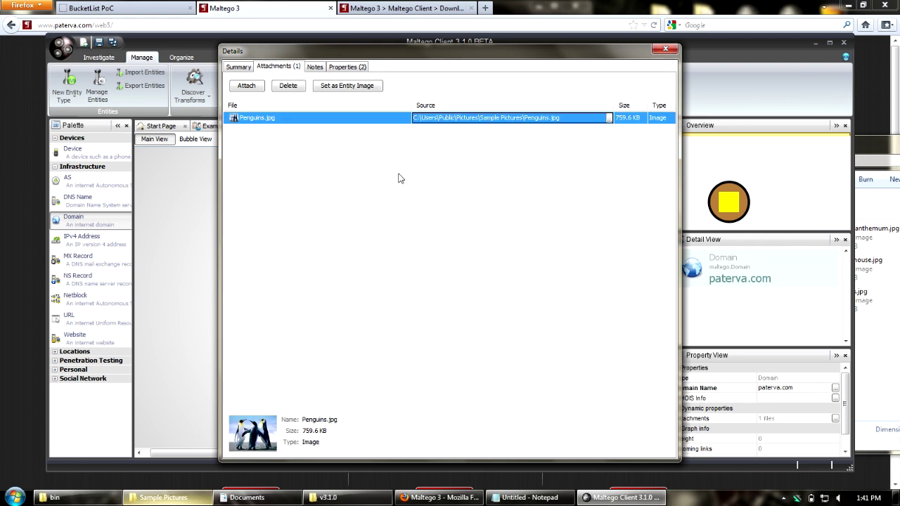
pyautogui.click(254, 90)
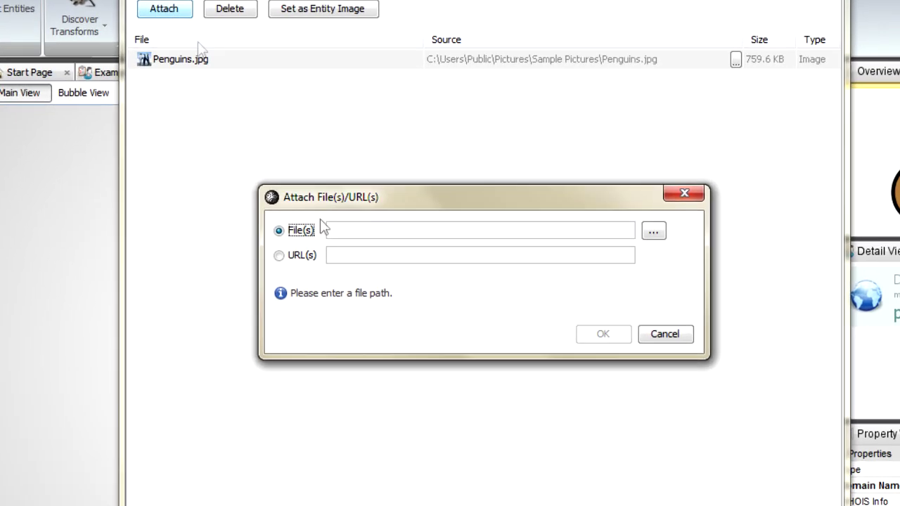
pyautogui.click(647, 236)
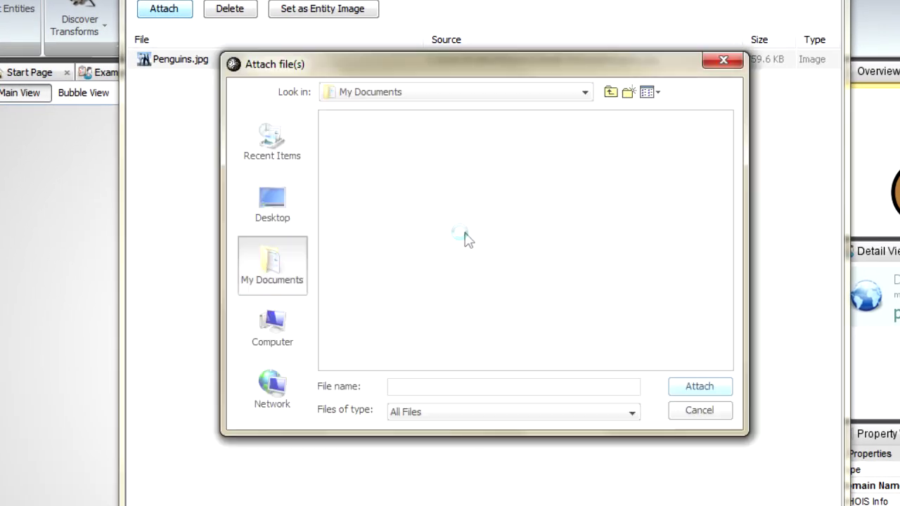
pyautogui.click(705, 410)
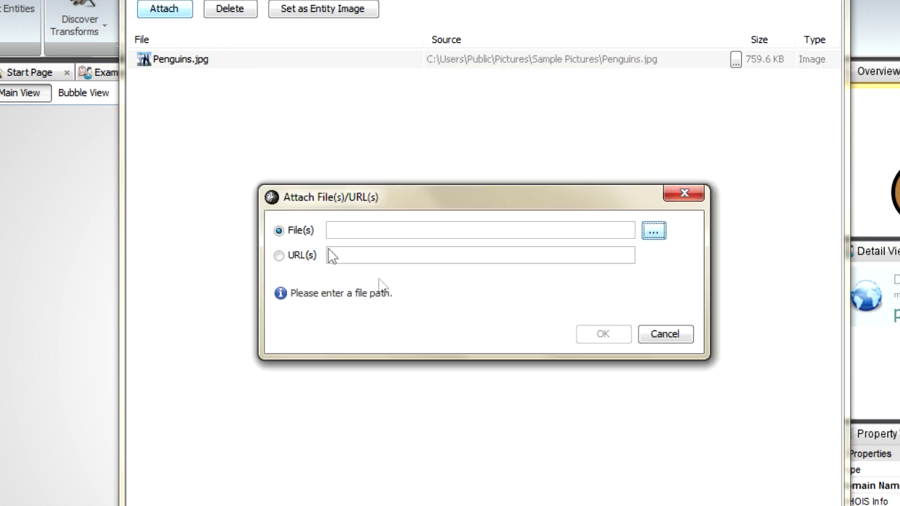
pyautogui.click(304, 257)
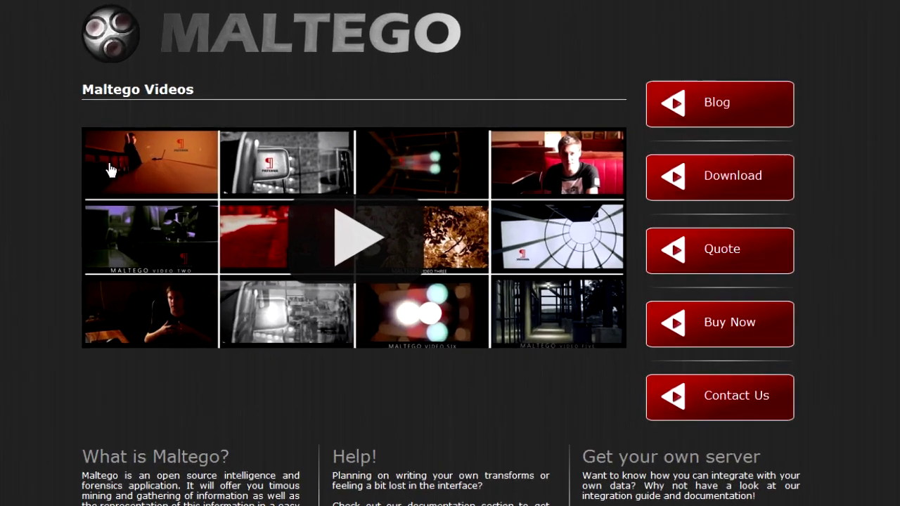
pyautogui.rightClick(240, 207)
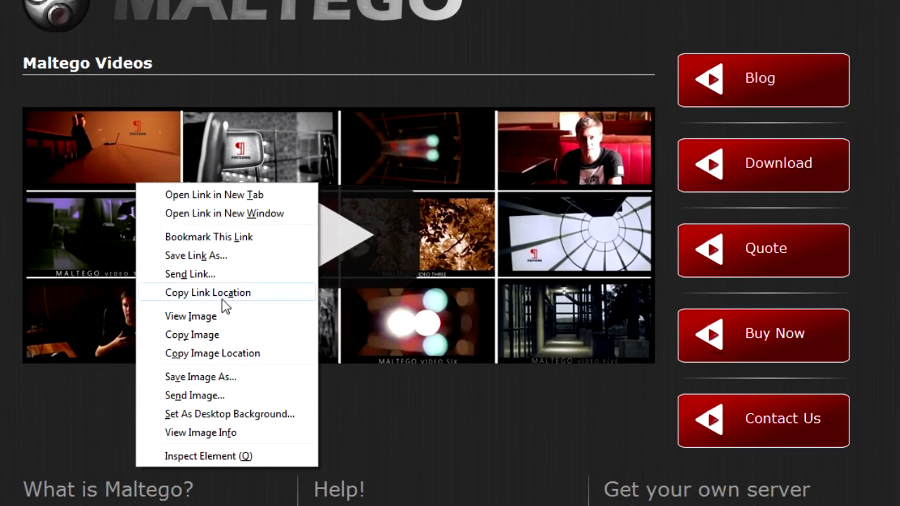
pyautogui.click(227, 353)
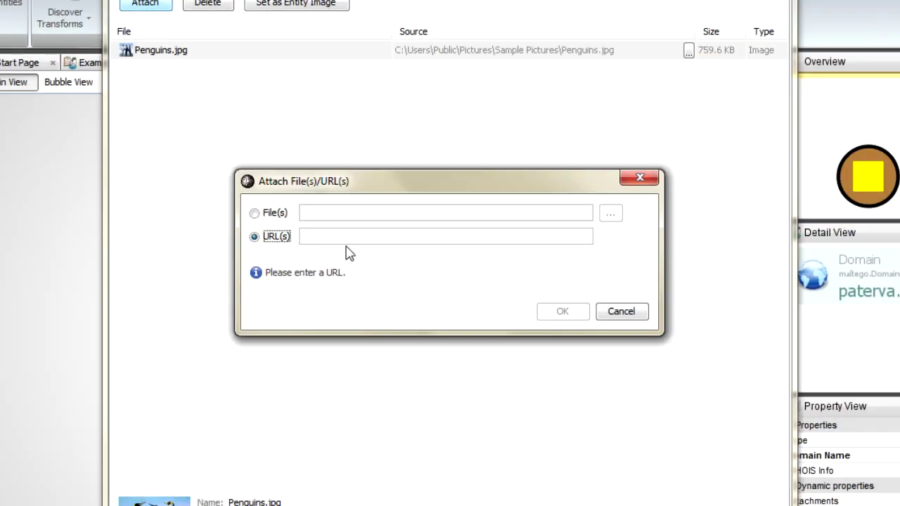
pyautogui.click(350, 237)
pyautogui.hotkey('ctrl', 'v')
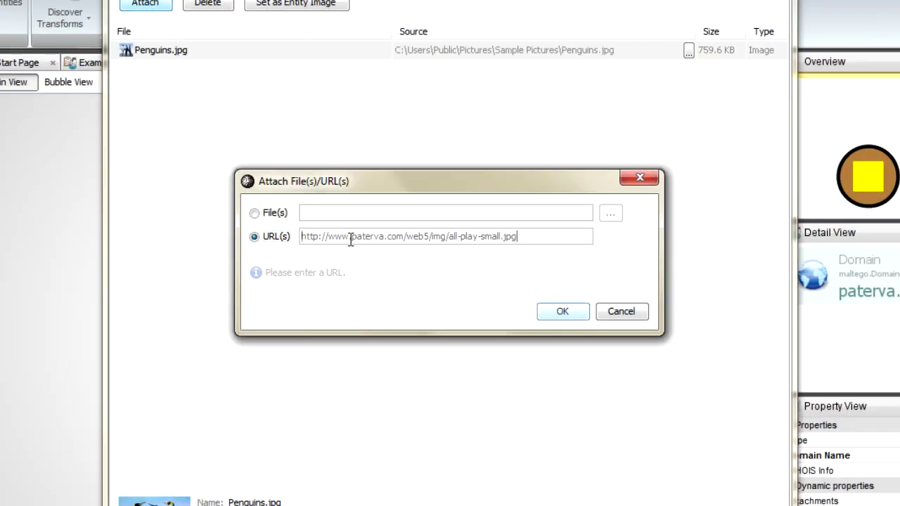
pyautogui.click(570, 317)
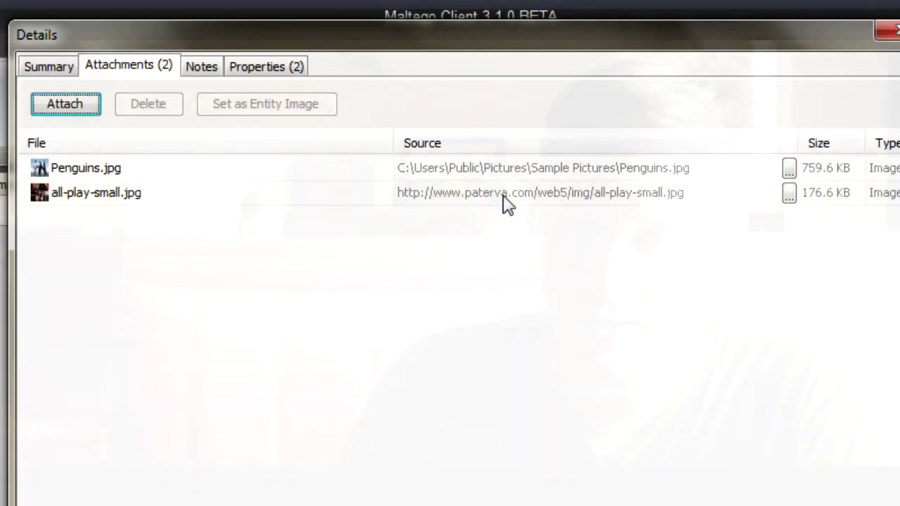
# - Preview the all-play-small.jpg attachment and set the penguins picture as the domain's image in its summary
pyautogui.click(507, 202)
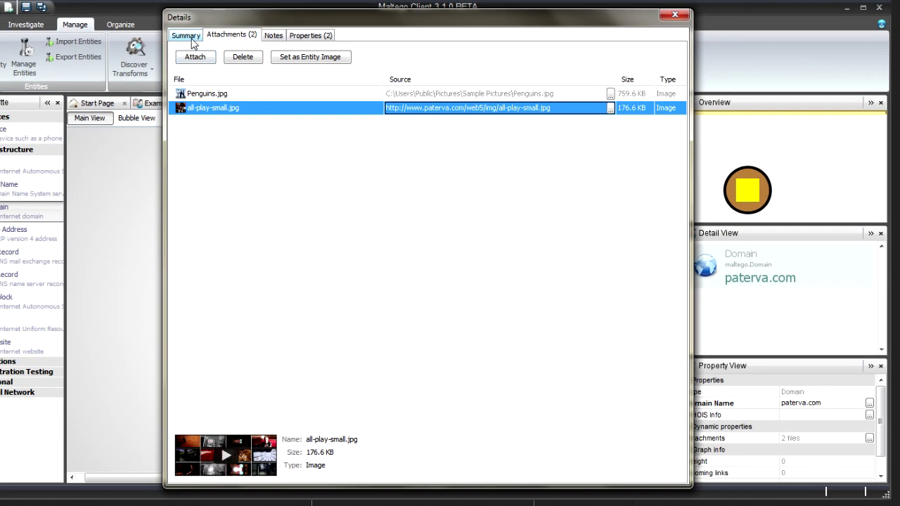
pyautogui.click(188, 36)
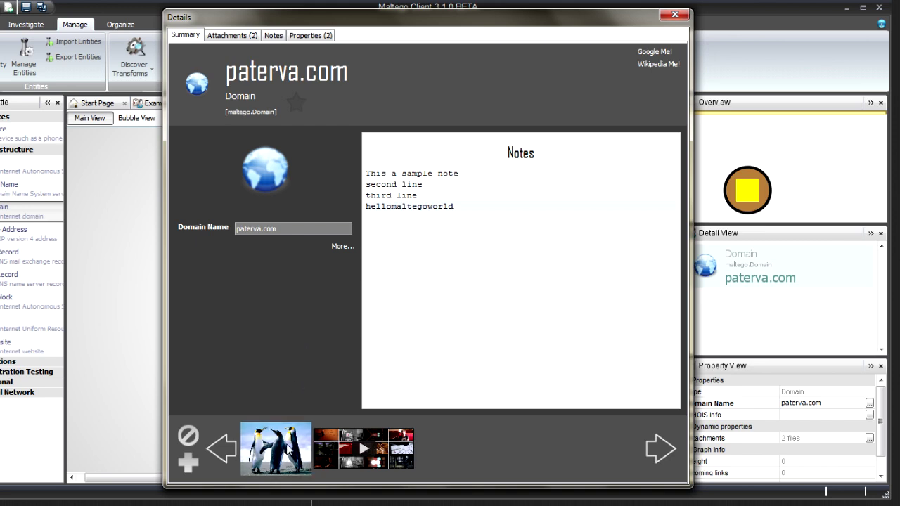
pyautogui.click(288, 448)
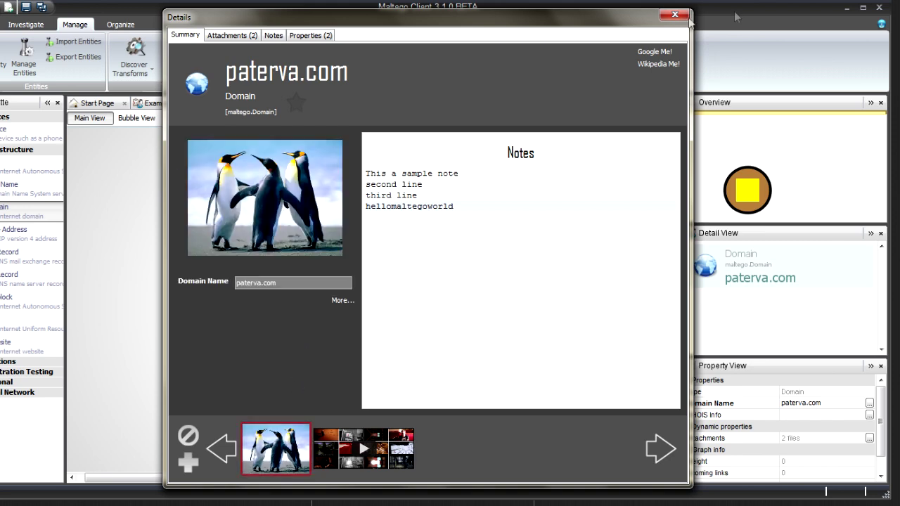
# - Close the domain's details and add an IPv4 Address entity and an MX Record entity to the graph
pyautogui.click(675, 15)
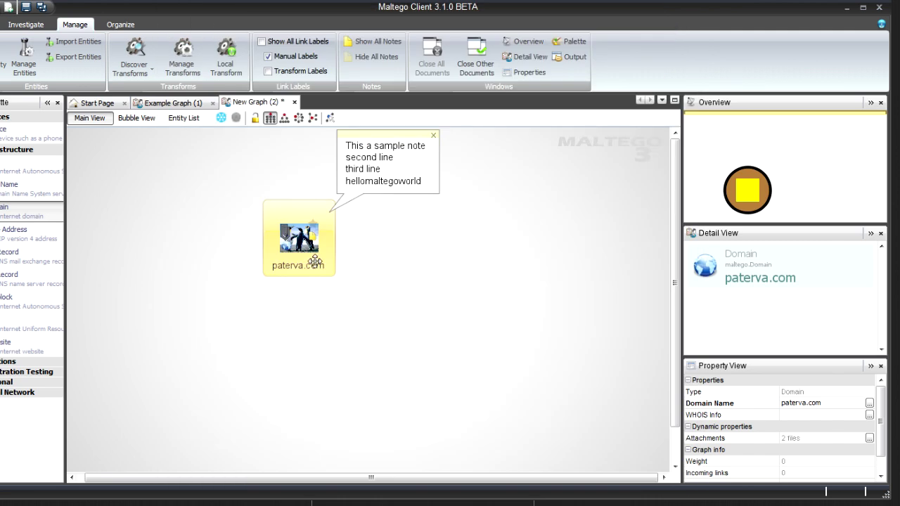
pyautogui.click(131, 307)
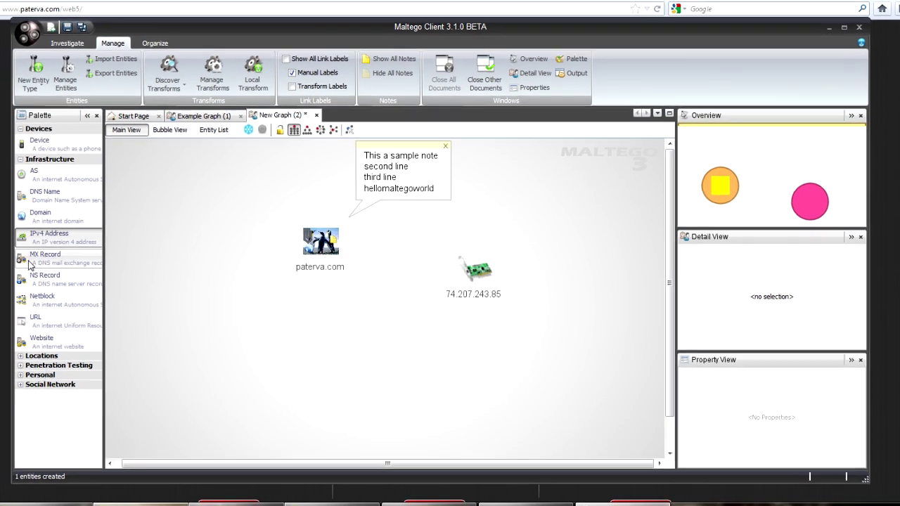
pyautogui.moveTo(9, 254); pyautogui.dragTo(386, 325)
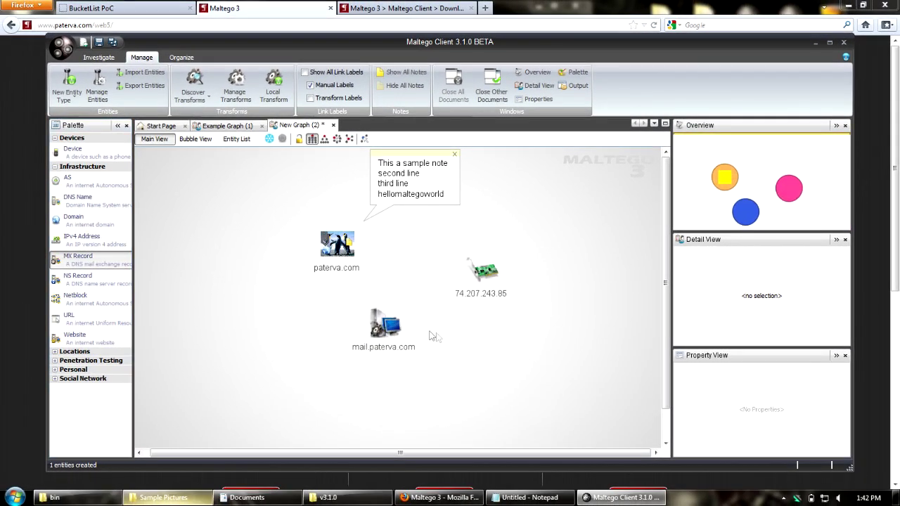
# - Bookmark the mail.paterva.com and 74.207.243.85 entities with red stars and inspect the IPv4 address's bookmark property
pyautogui.scroll(2, 404, 337)
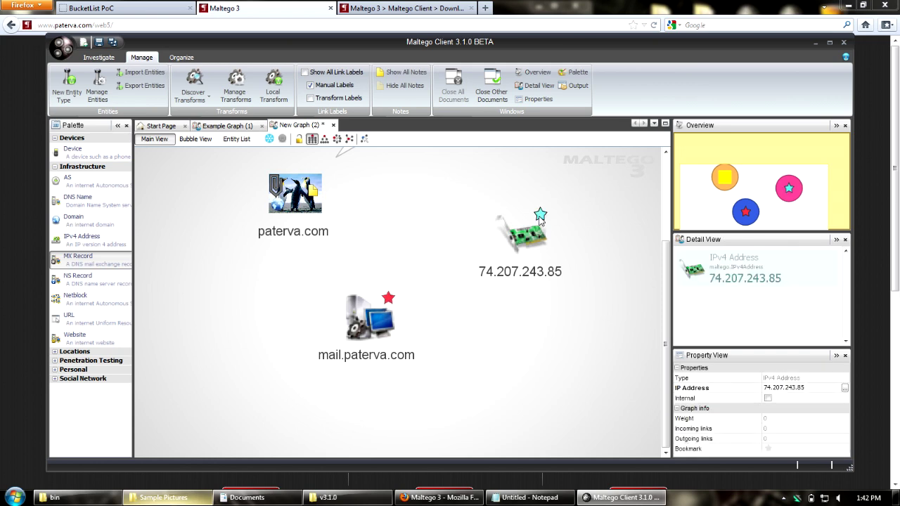
pyautogui.click(522, 244)
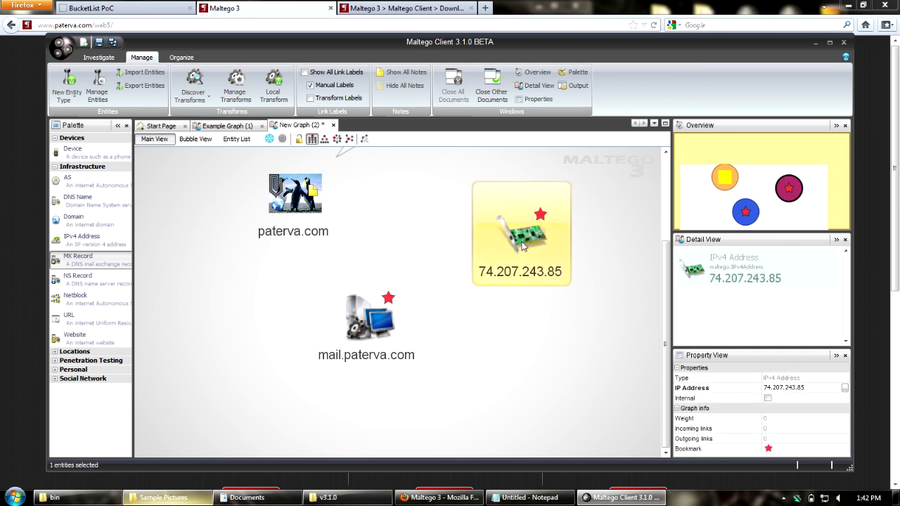
pyautogui.click(805, 454)
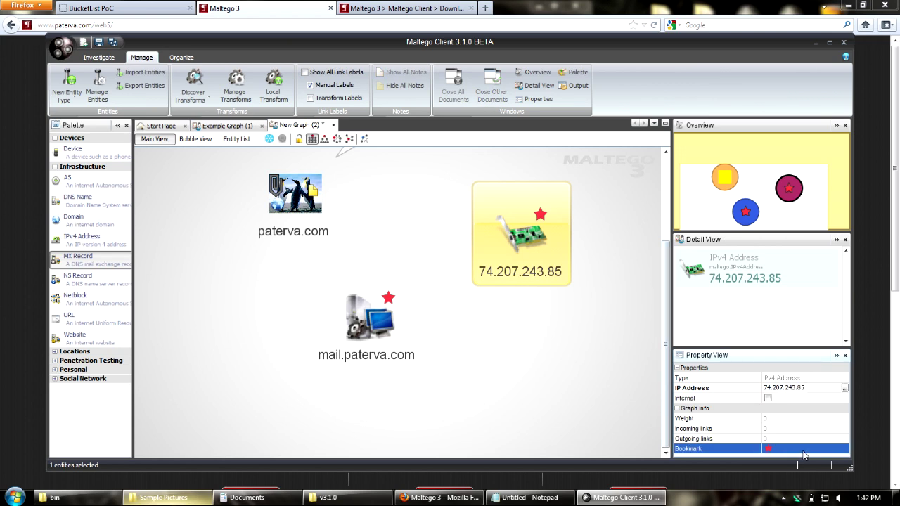
pyautogui.click(777, 439)
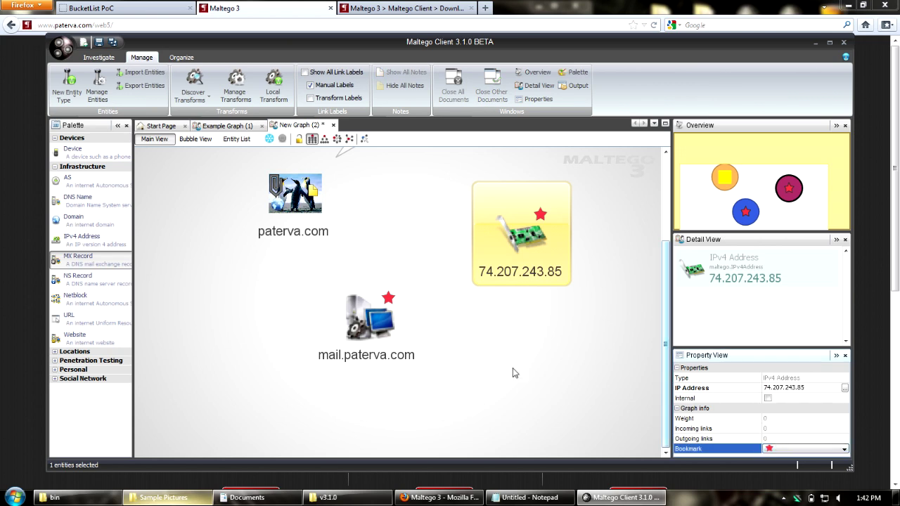
pyautogui.click(514, 373)
pyautogui.scroll(-1, 497, 353)
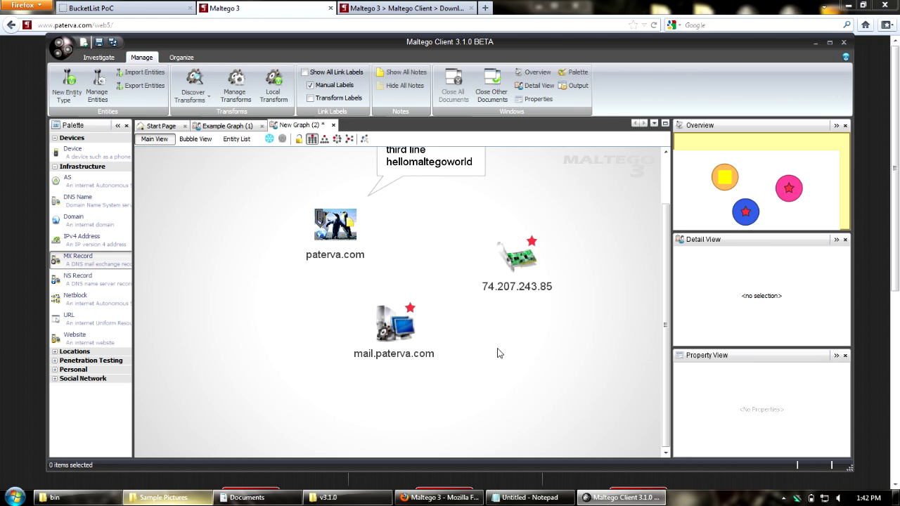
pyautogui.scroll(-1, 497, 353)
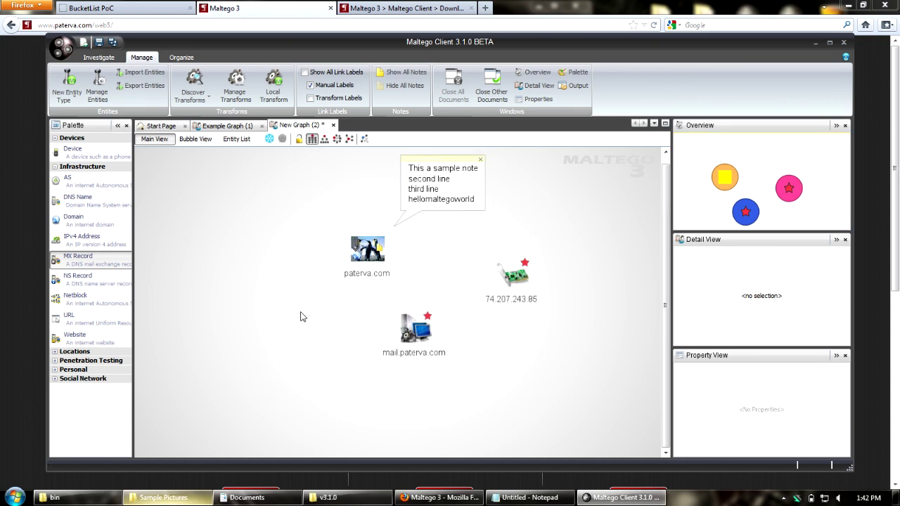
# - Select all entities in the graph that are bookmarked with a red star
pyautogui.click(105, 59)
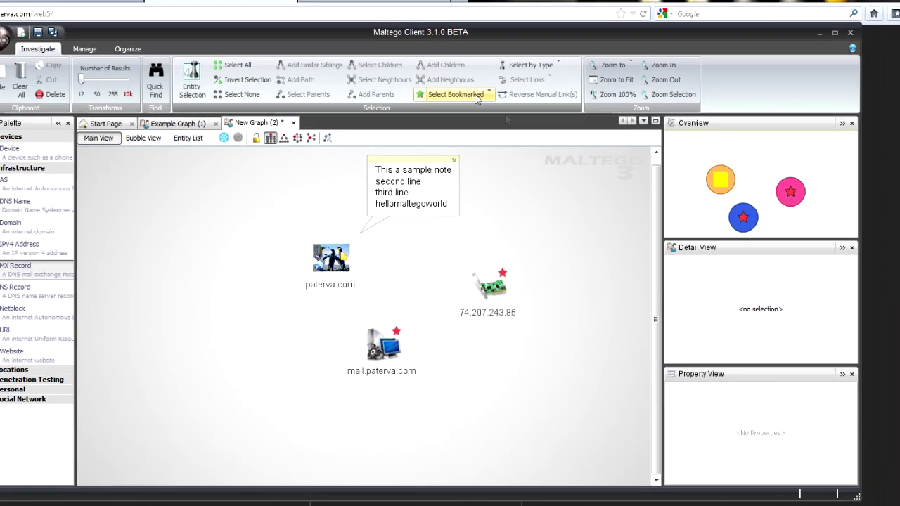
pyautogui.click(492, 99)
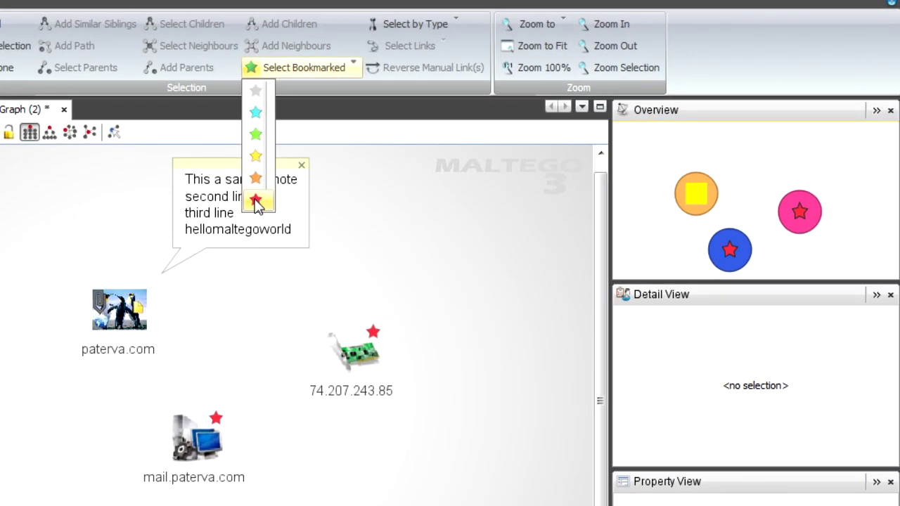
pyautogui.click(255, 203)
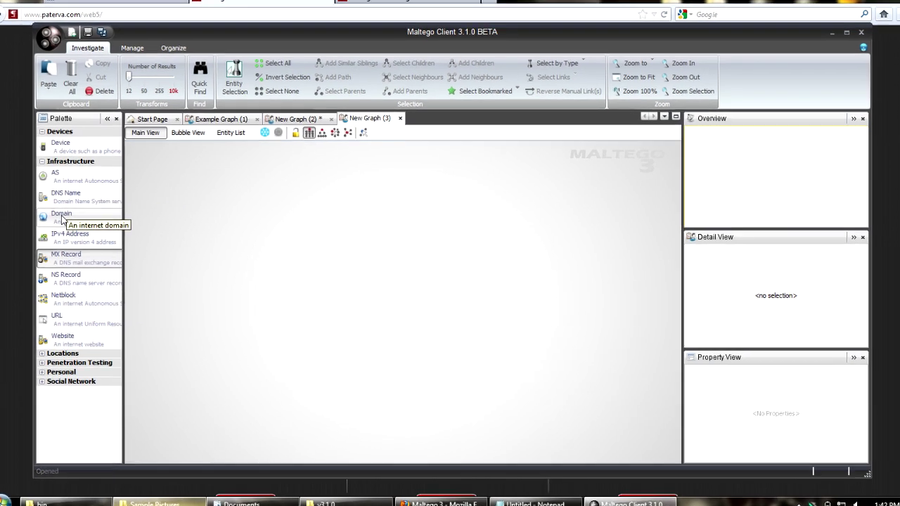
# - Add a DNS Name entity to a new graph and rename it mail.paterva.com
pyautogui.moveTo(62, 220); pyautogui.dragTo(404, 250)
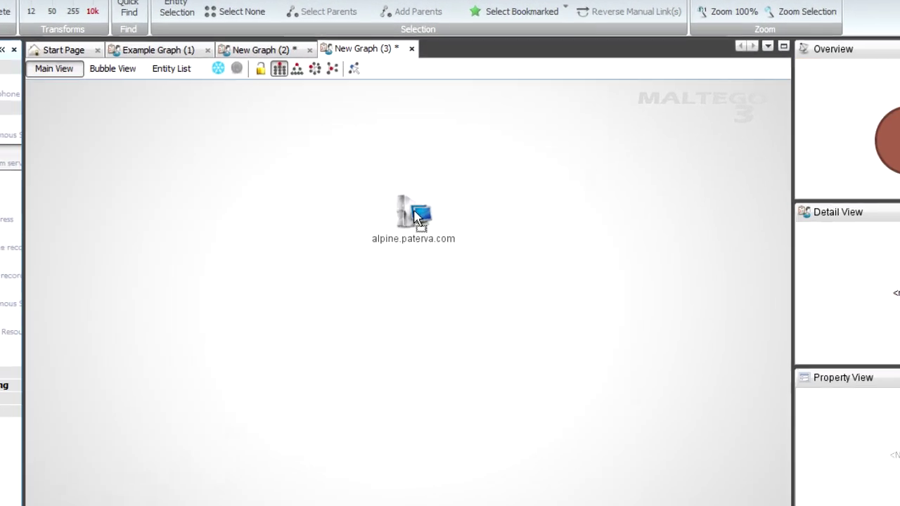
pyautogui.doubleClick(409, 257)
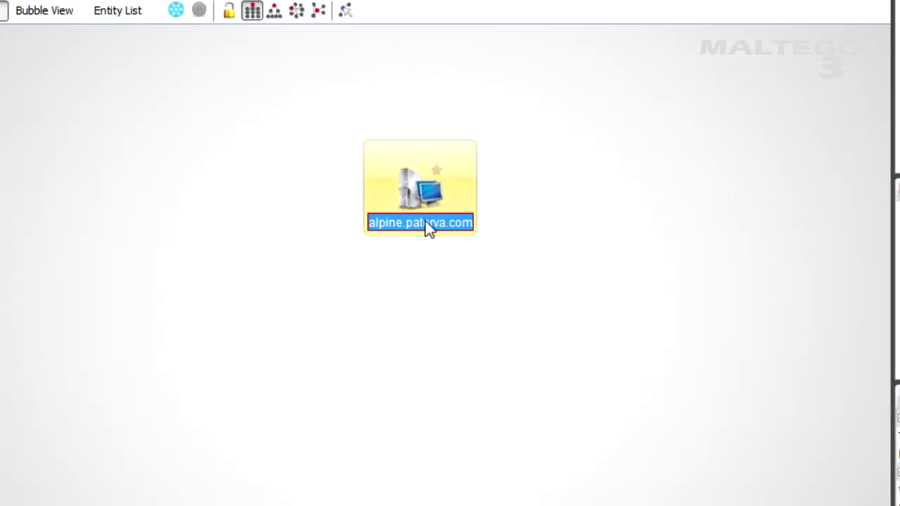
pyautogui.write('mai')
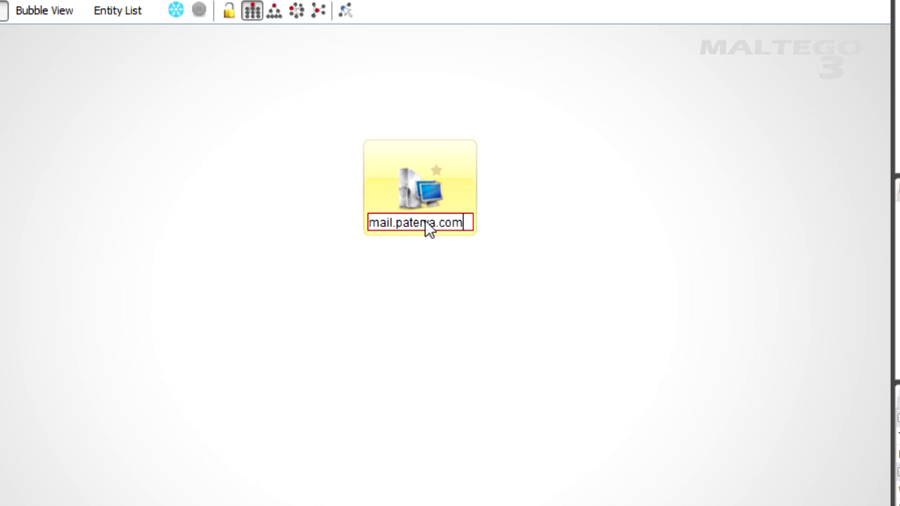
pyautogui.press('Return')
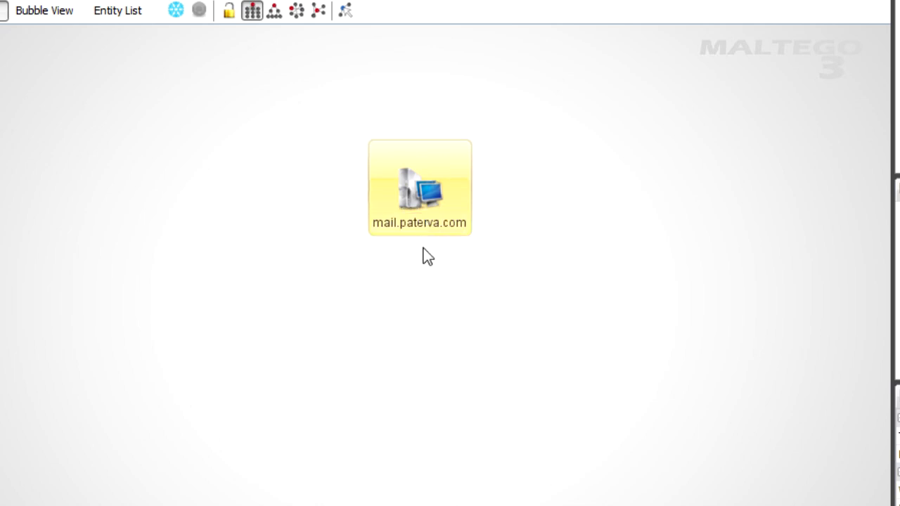
# - Change the type of the mail.paterva.com entity from DNS Name to MX Record
pyautogui.rightClick(441, 213)
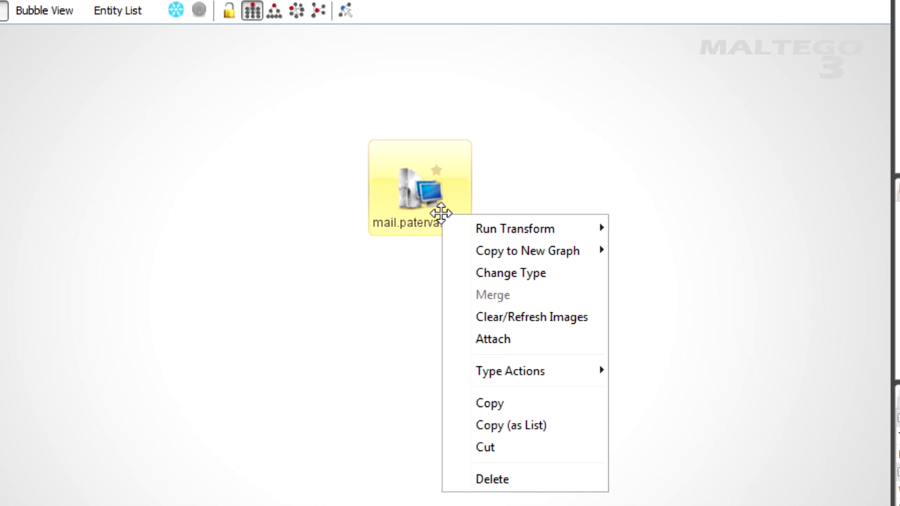
pyautogui.moveTo(488, 232)
pyautogui.moveTo(654, 232)
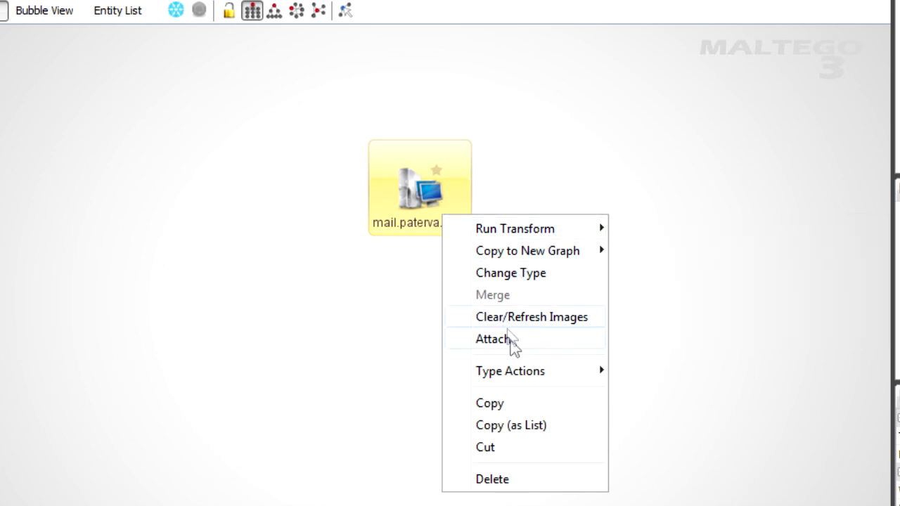
pyautogui.click(538, 278)
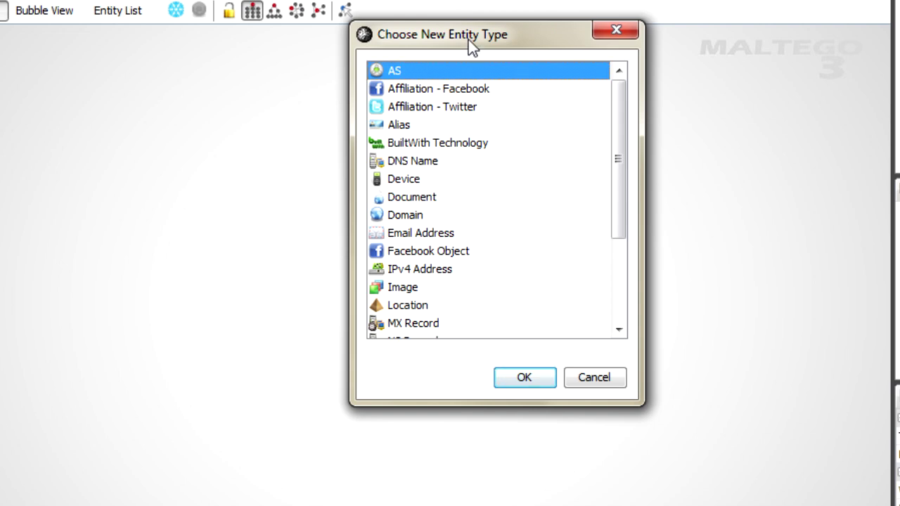
pyautogui.moveTo(468, 39); pyautogui.dragTo(690, 40)
pyautogui.scroll(-2, 669, 217)
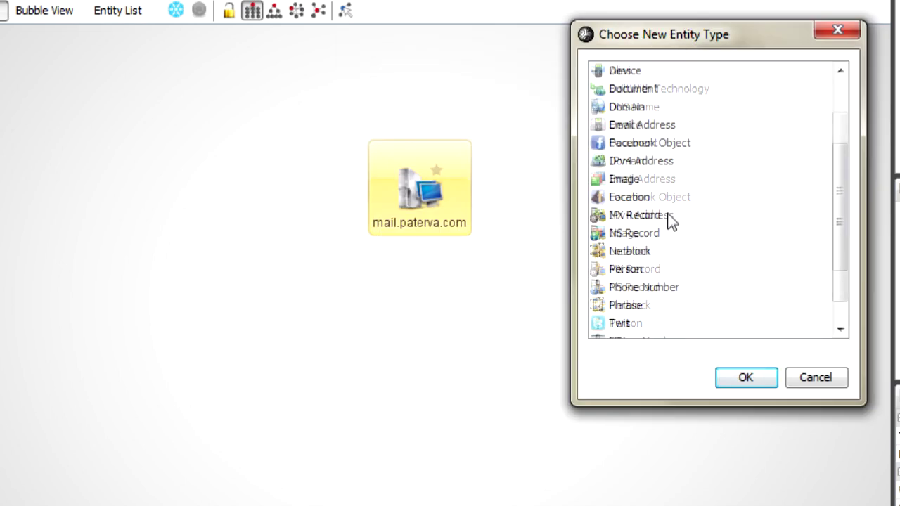
pyautogui.click(652, 218)
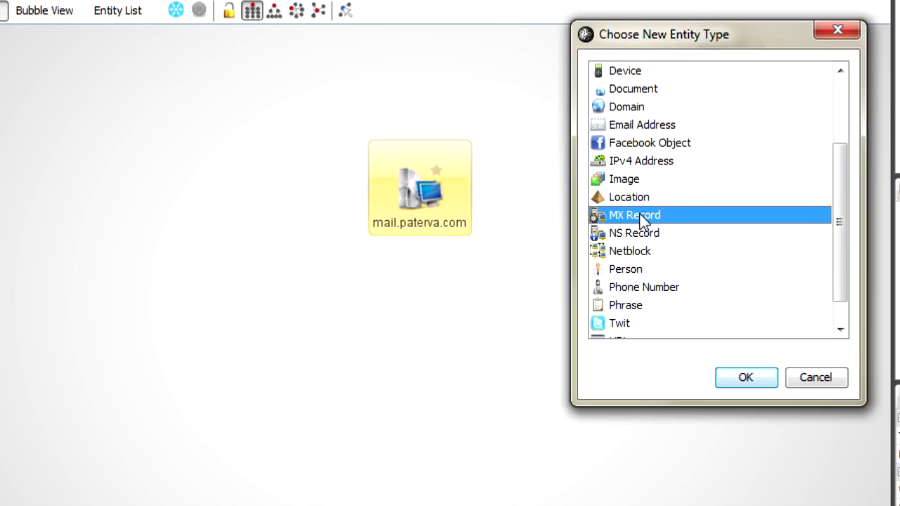
pyautogui.click(744, 378)
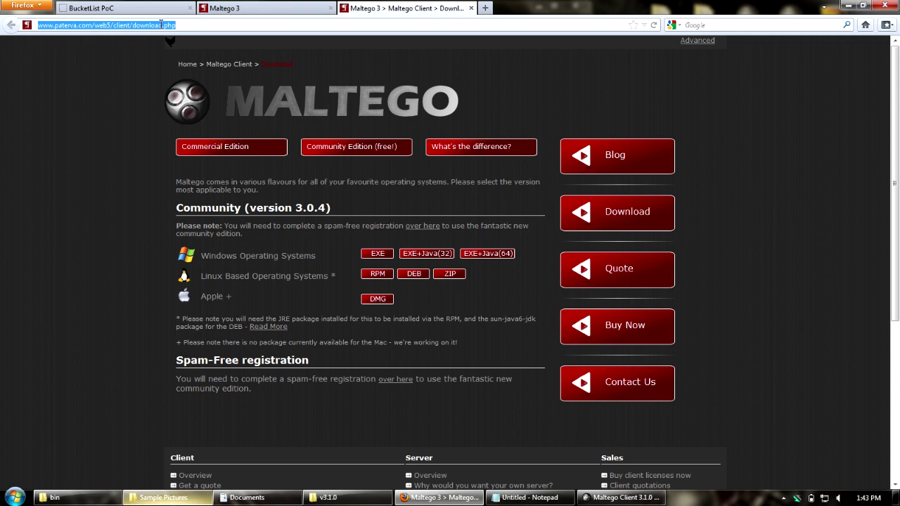
pyautogui.hotkey('alt', 'Tab')
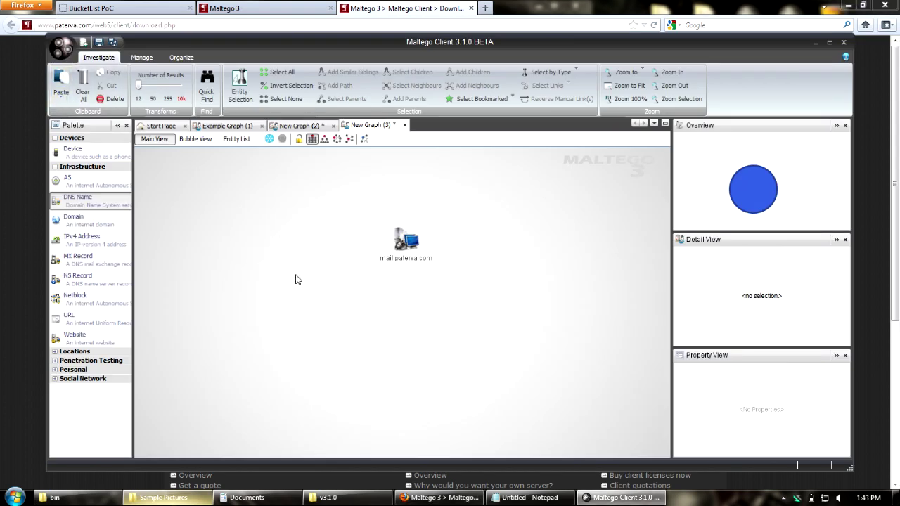
pyautogui.hotkey('ctrl', 'v')
pyautogui.click(310, 313)
pyautogui.scroll(2, 301, 276)
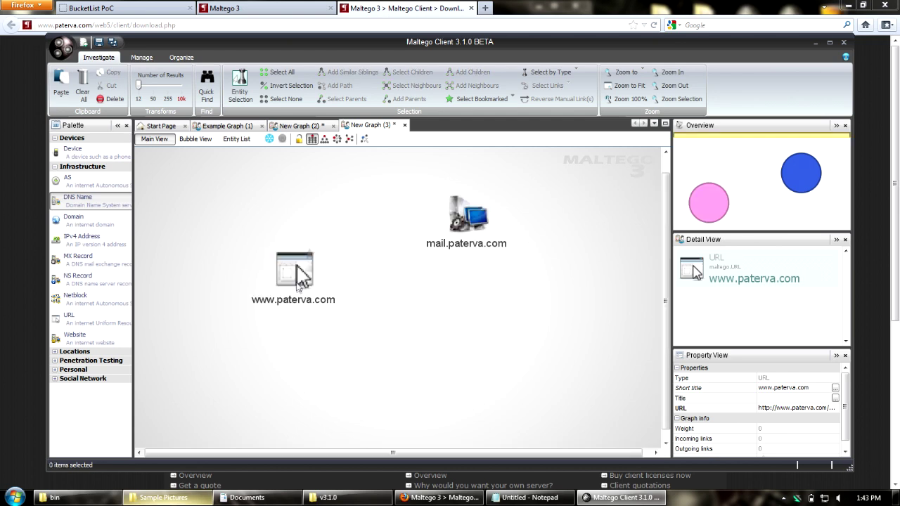
pyautogui.doubleClick(299, 276)
pyautogui.click(344, 67)
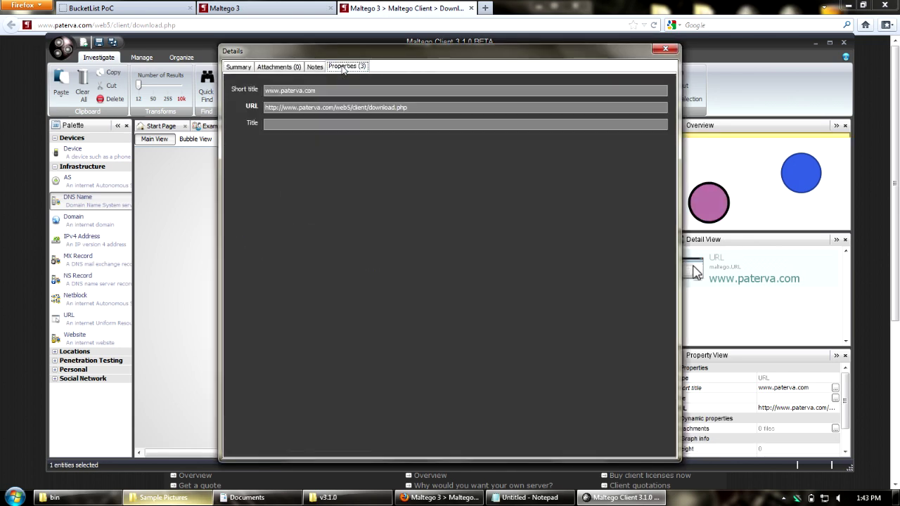
pyautogui.click(665, 49)
pyautogui.click(432, 303)
# - Copy the Maltego Videos image's address in Firefox and paste it into the Maltego graph as an entity
pyautogui.hotkey('alt', 'Tab')
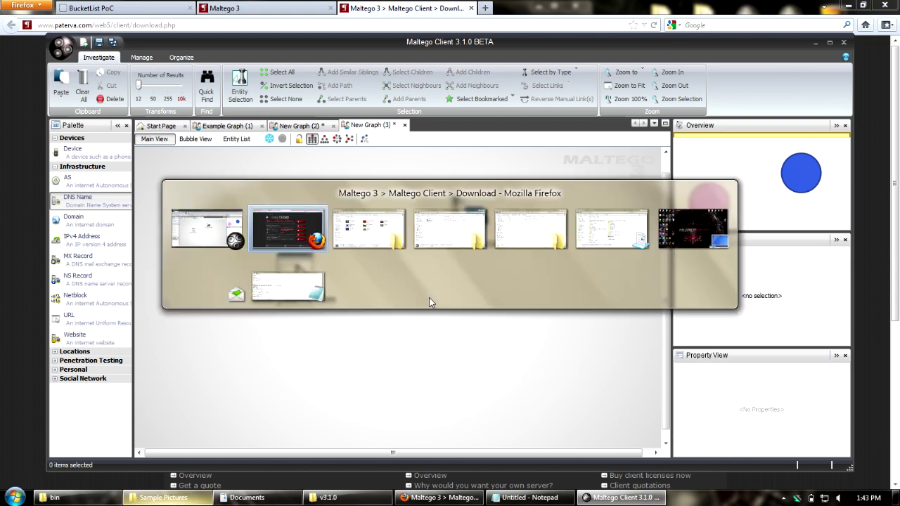
pyautogui.click(230, 10)
pyautogui.rightClick(242, 218)
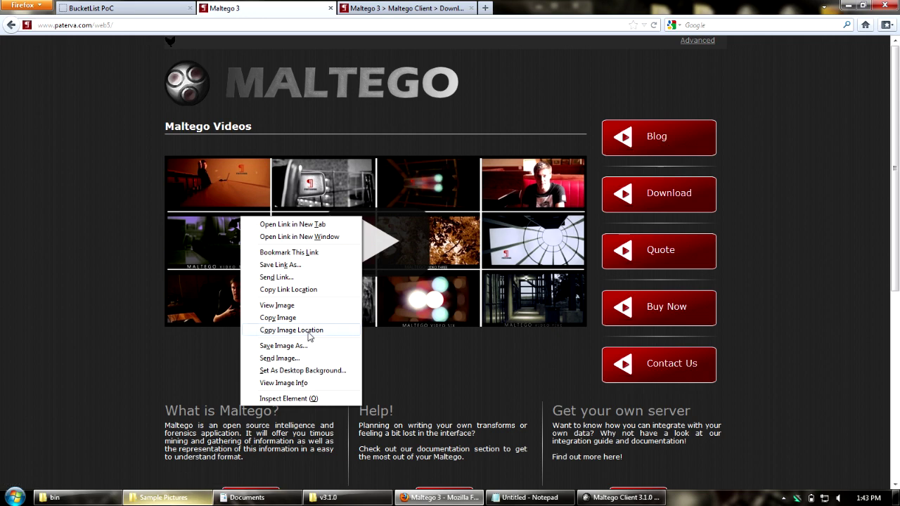
pyautogui.click(308, 332)
pyautogui.hotkey('alt', 'Tab')
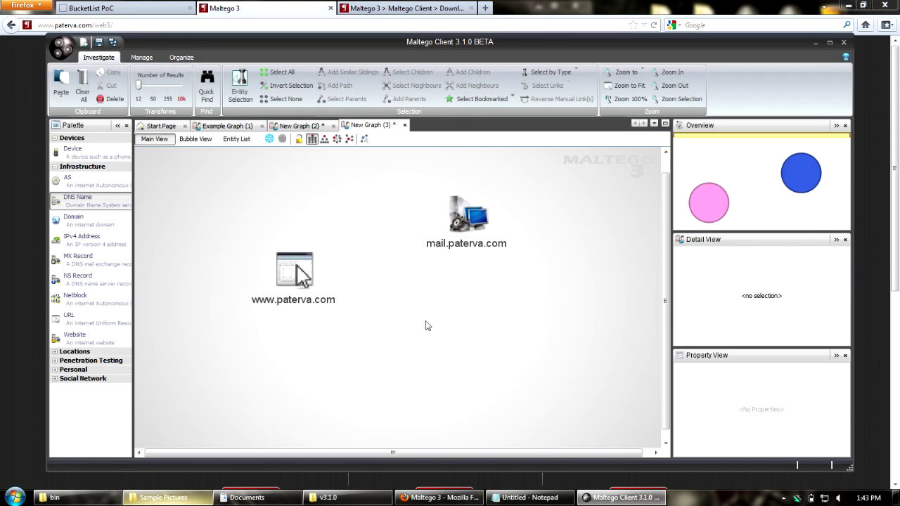
pyautogui.hotkey('ctrl', 'v')
pyautogui.click(530, 331)
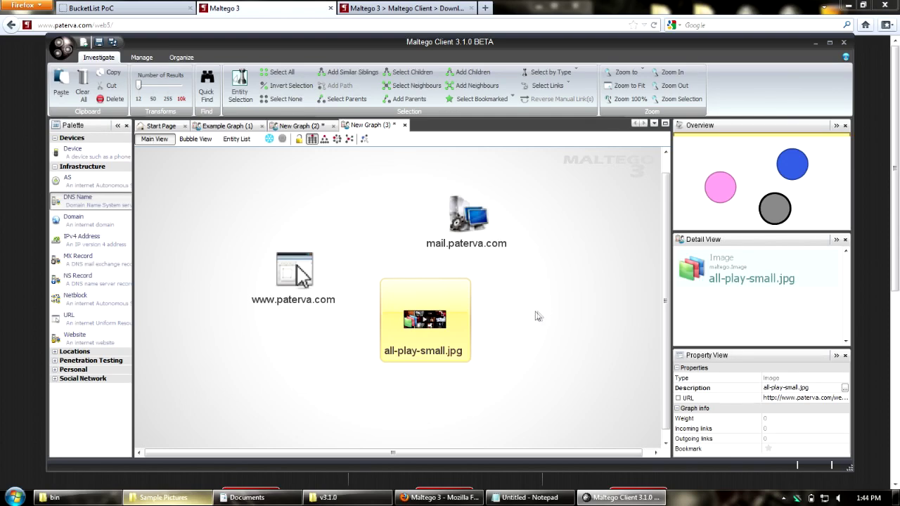
pyautogui.click(538, 316)
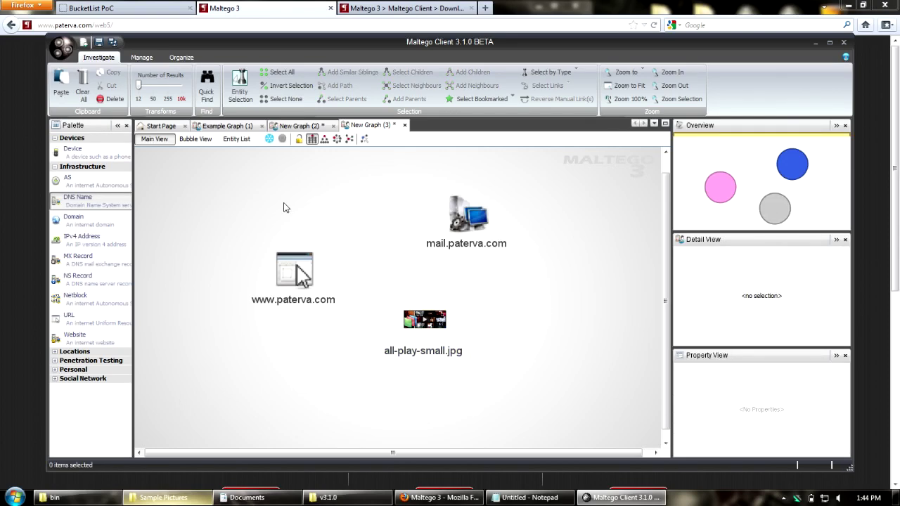
# - Create a new graph with a paterva.com Domain entity and run the To DNS Name - MX (mail server) transform on it
pyautogui.click(82, 45)
pyautogui.moveTo(72, 220); pyautogui.dragTo(433, 209)
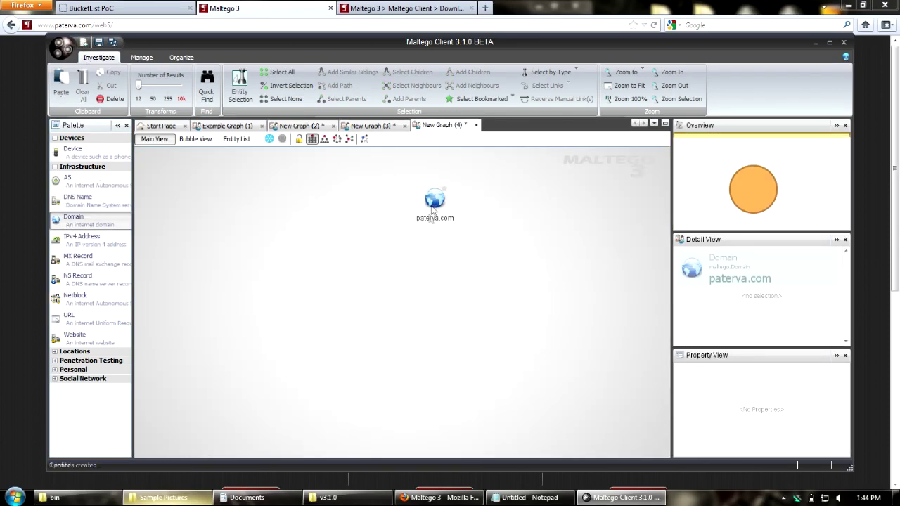
pyautogui.rightClick(432, 209)
pyautogui.moveTo(485, 210)
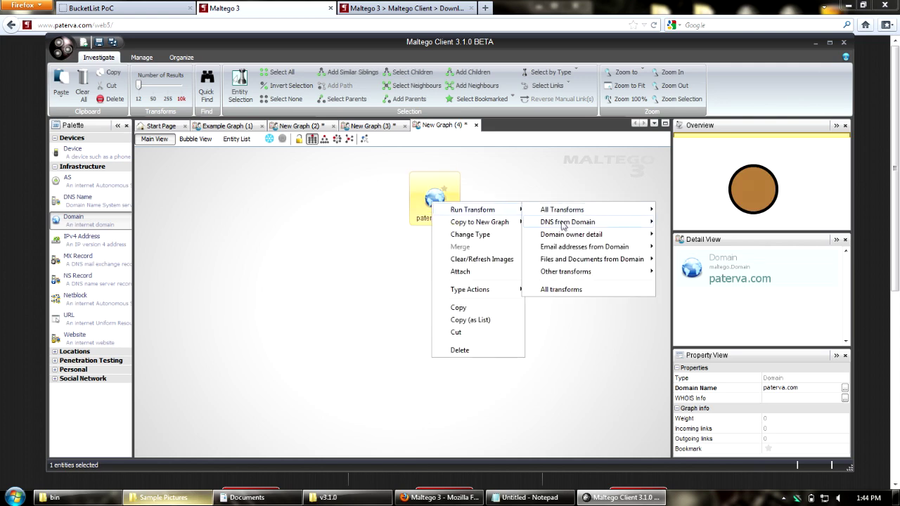
pyautogui.moveTo(563, 225)
pyautogui.click(688, 224)
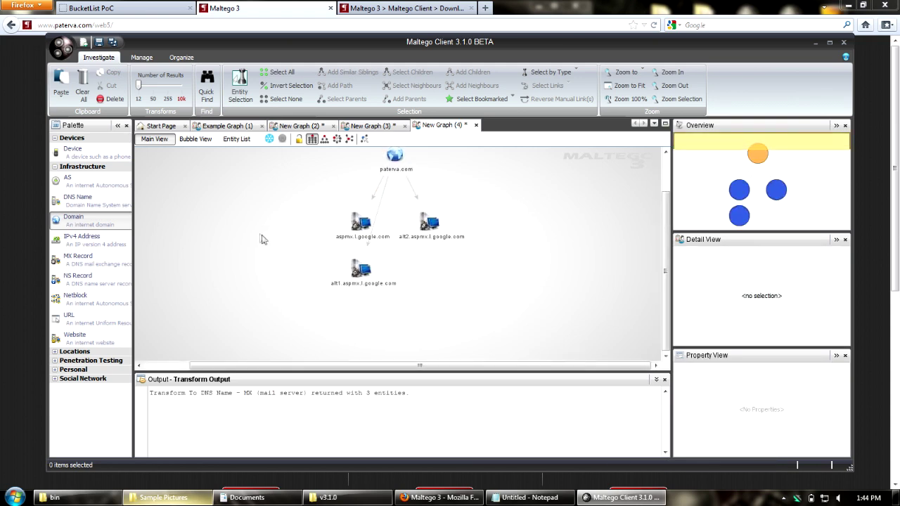
# - Merge the three google.com MX Record entities into alt2.aspmx.l.google.com as the primary entity, with similar links merged
pyautogui.moveTo(305, 204); pyautogui.dragTo(558, 332)
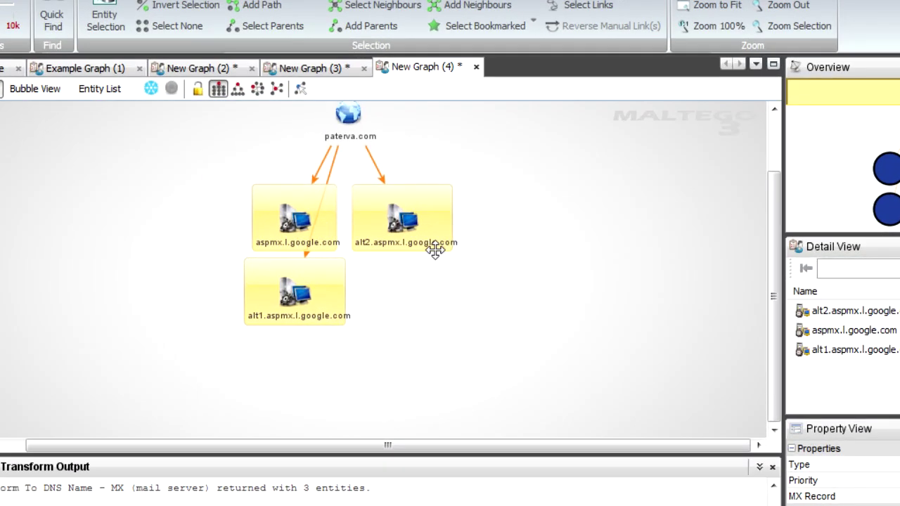
pyautogui.scroll(1, 435, 249)
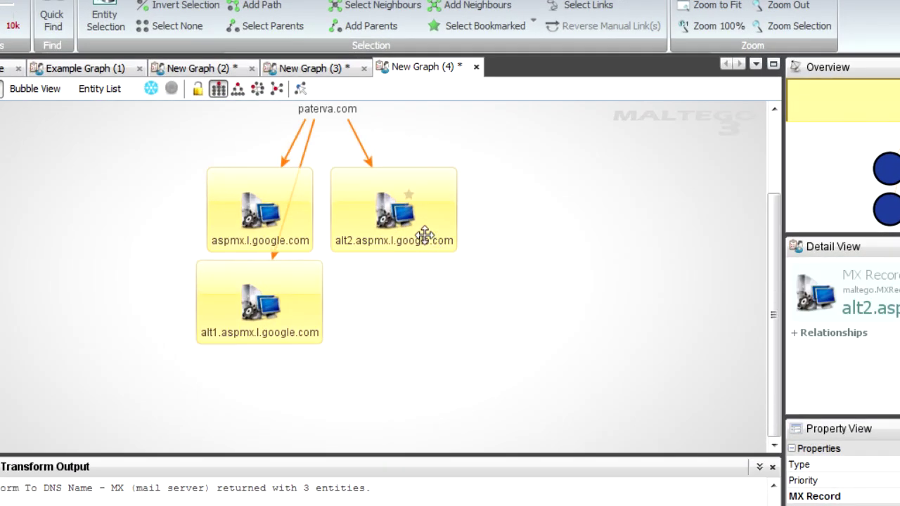
pyautogui.rightClick(425, 235)
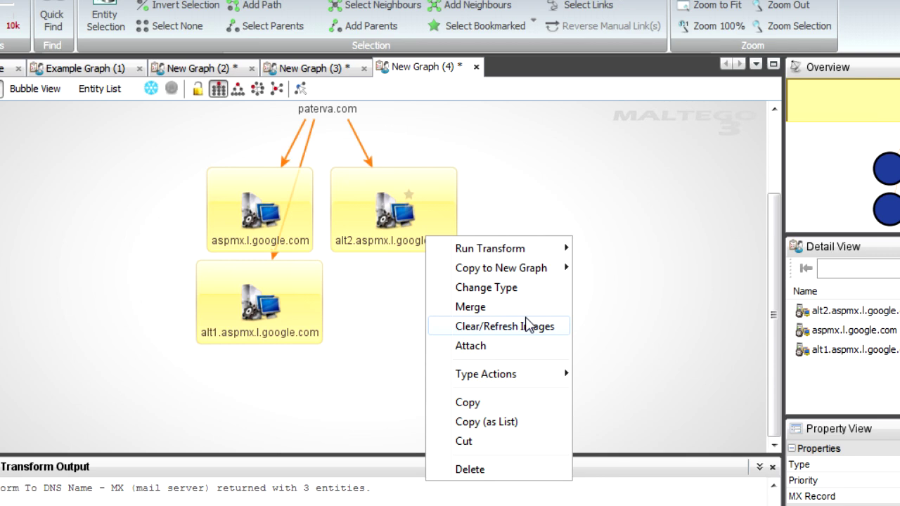
pyautogui.click(511, 309)
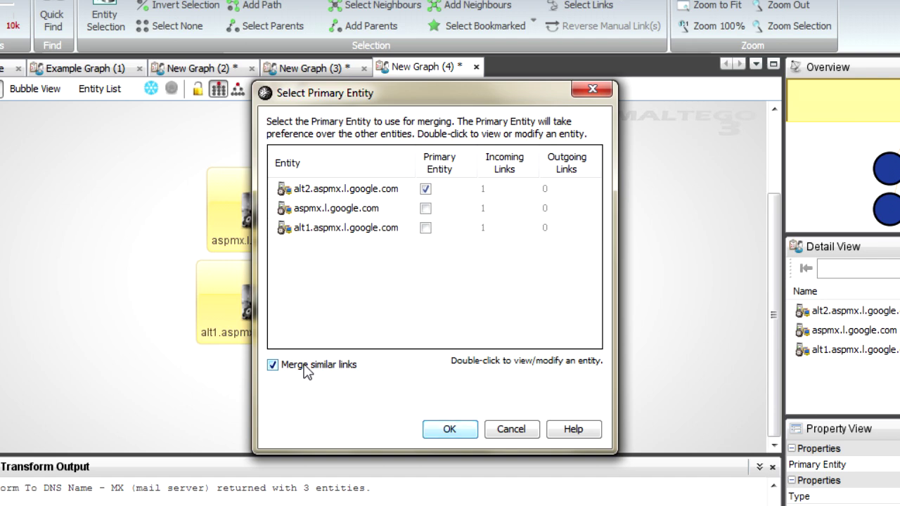
pyautogui.click(450, 429)
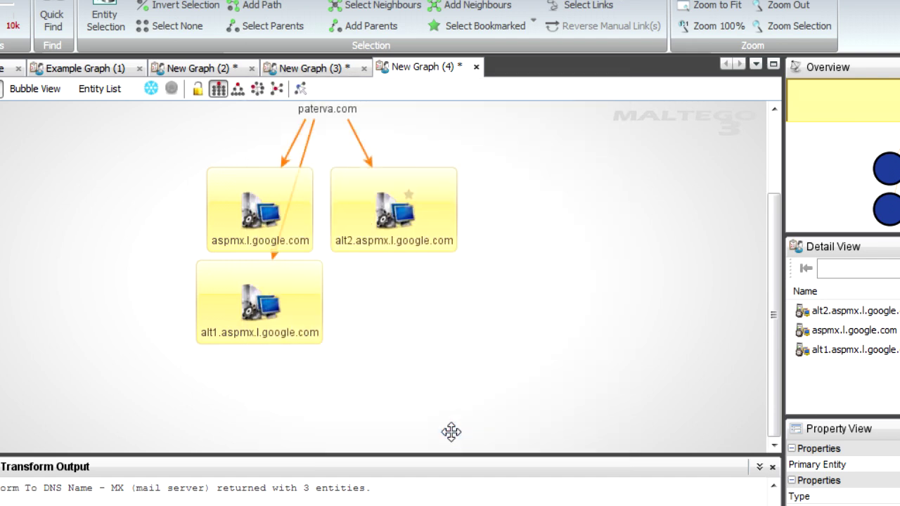
pyautogui.click(438, 349)
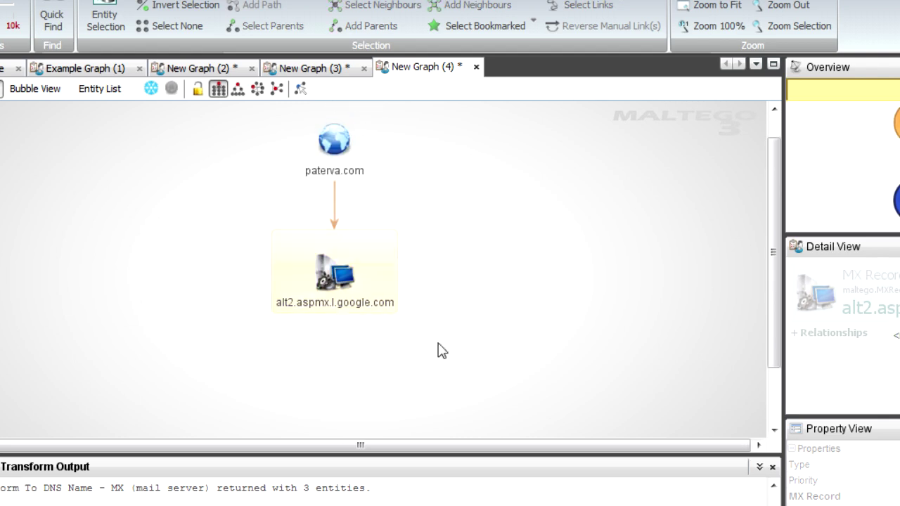
pyautogui.click(346, 273)
pyautogui.click(478, 285)
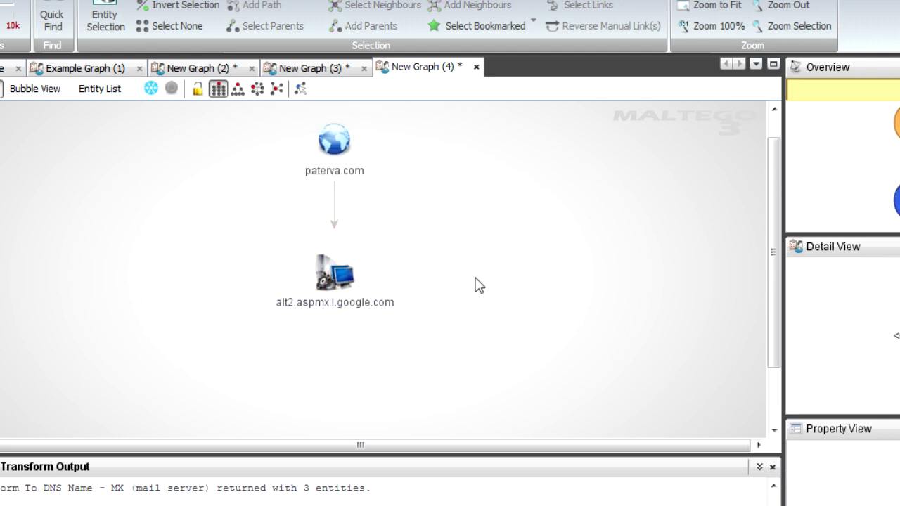
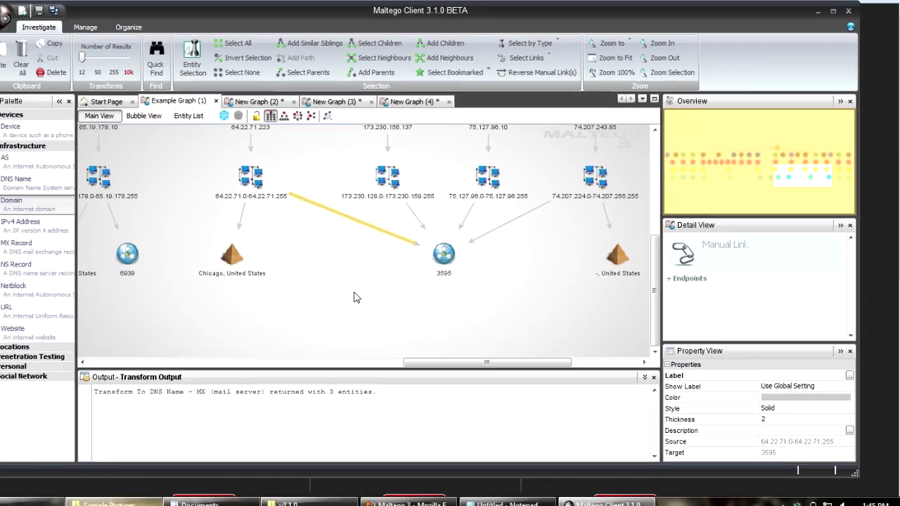
# - Select the outgoing link of the 173.230.128.0-173.230.159.255 netblock in Example Graph (1) and color it blue
pyautogui.click(66, 216)
pyautogui.click(422, 197)
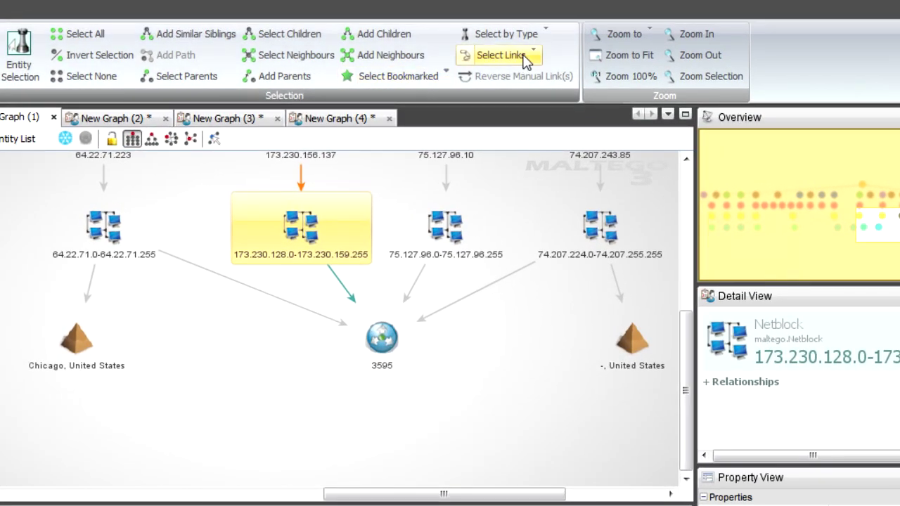
pyautogui.click(526, 56)
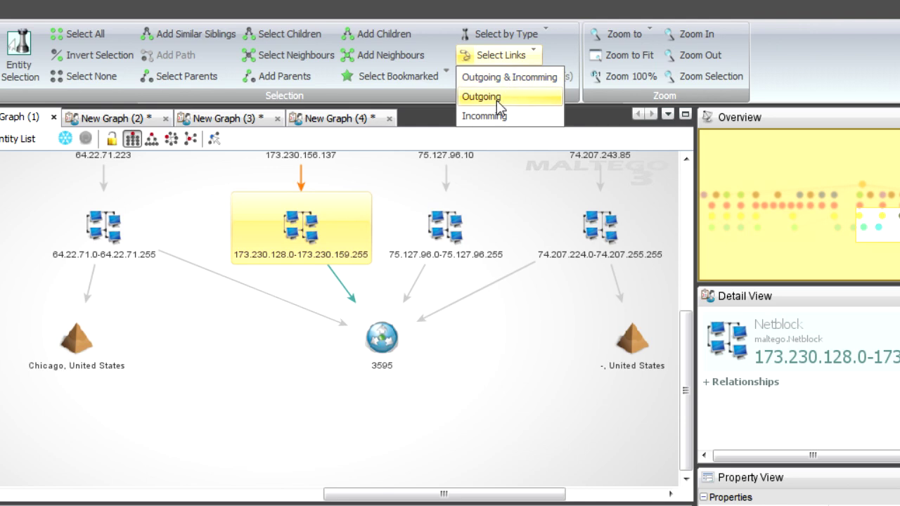
pyautogui.click(494, 98)
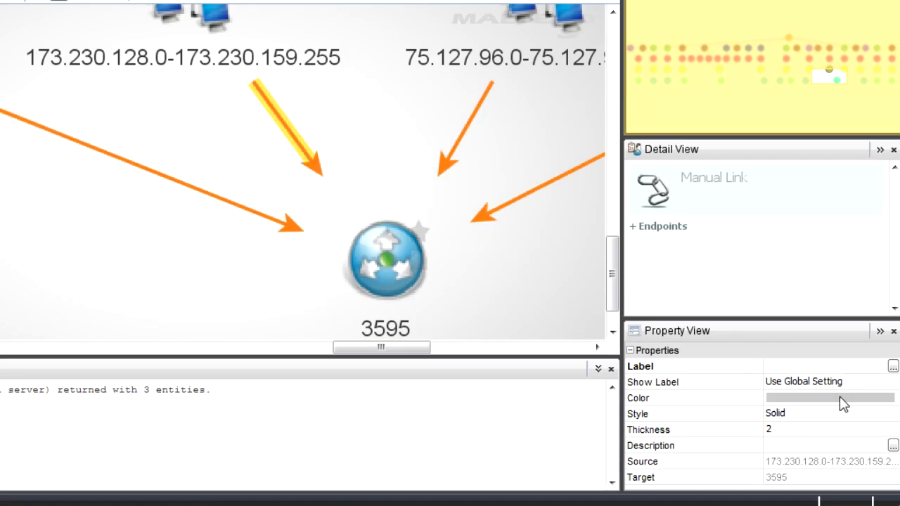
pyautogui.click(834, 401)
pyautogui.click(809, 436)
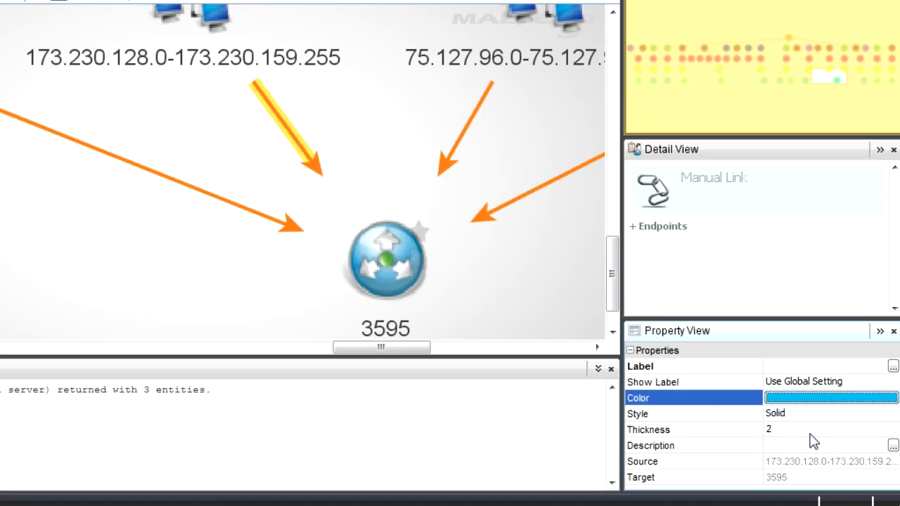
pyautogui.click(799, 414)
pyautogui.click(797, 419)
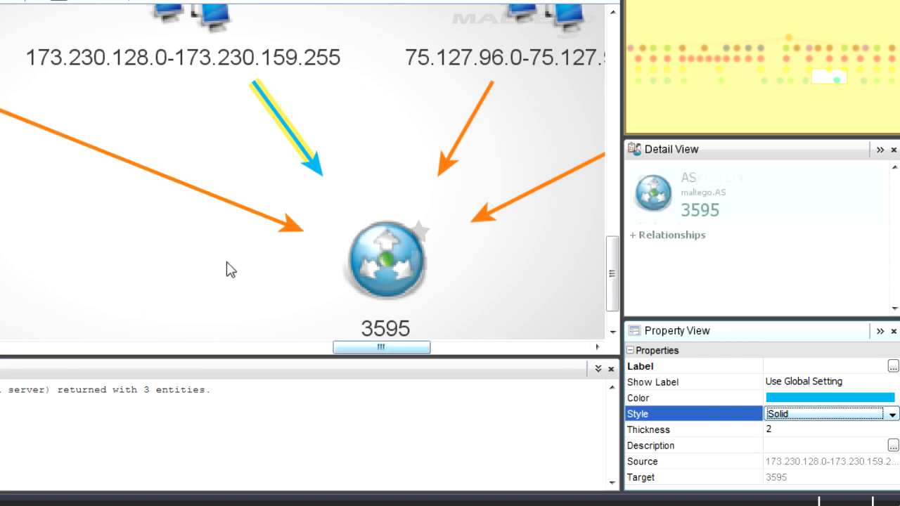
pyautogui.click(226, 269)
# - Select all incoming and outgoing links of the 74.207.243.85 IPv4 Address, color them red and set their style to Dashed dotted
pyautogui.scroll(-3, 261, 187)
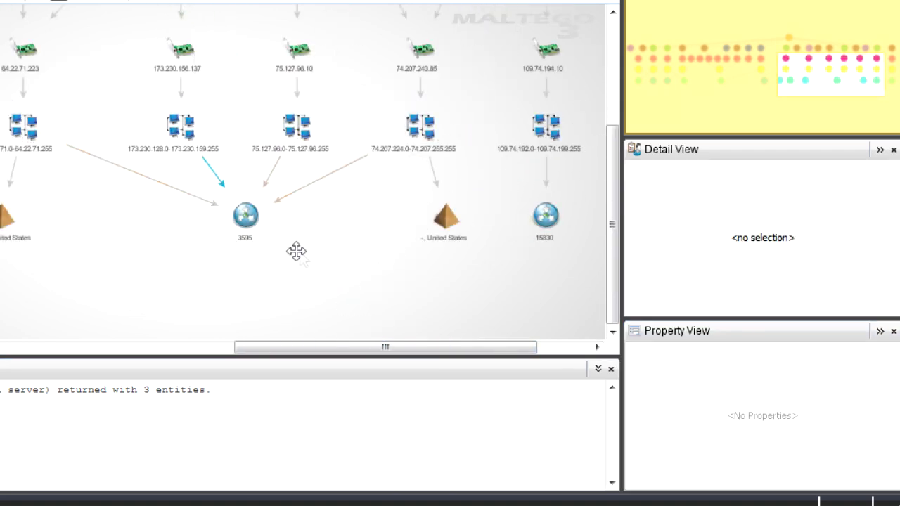
pyautogui.moveTo(296, 251); pyautogui.dragTo(178, 230)
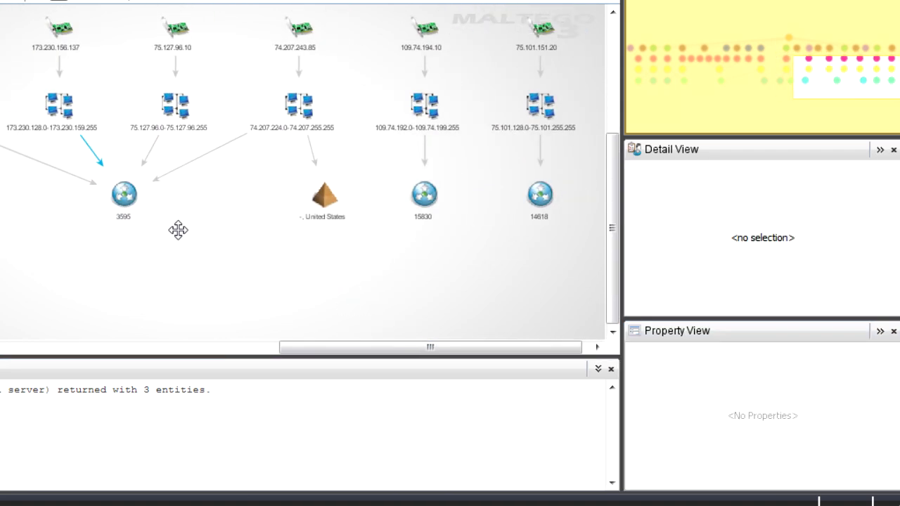
pyautogui.click(427, 44)
pyautogui.moveTo(385, 246); pyautogui.dragTo(292, 292)
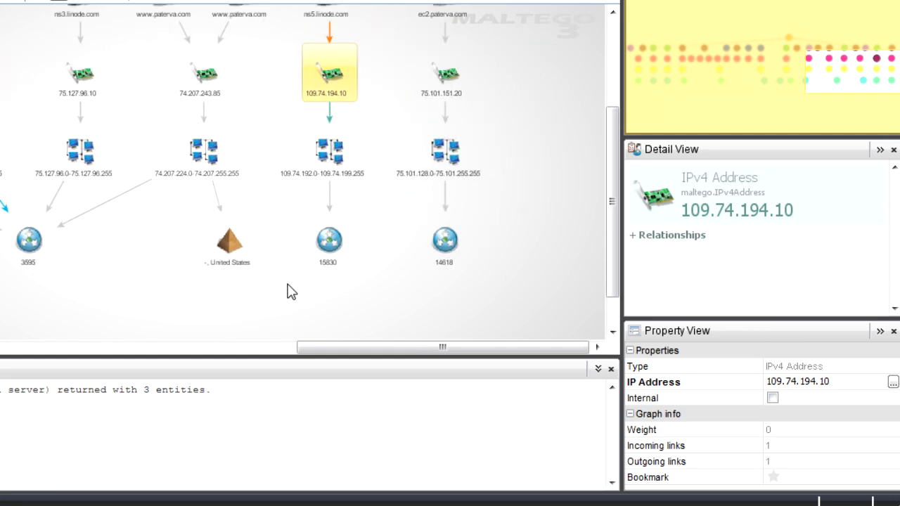
pyautogui.moveTo(295, 126); pyautogui.dragTo(334, 196)
pyautogui.click(242, 143)
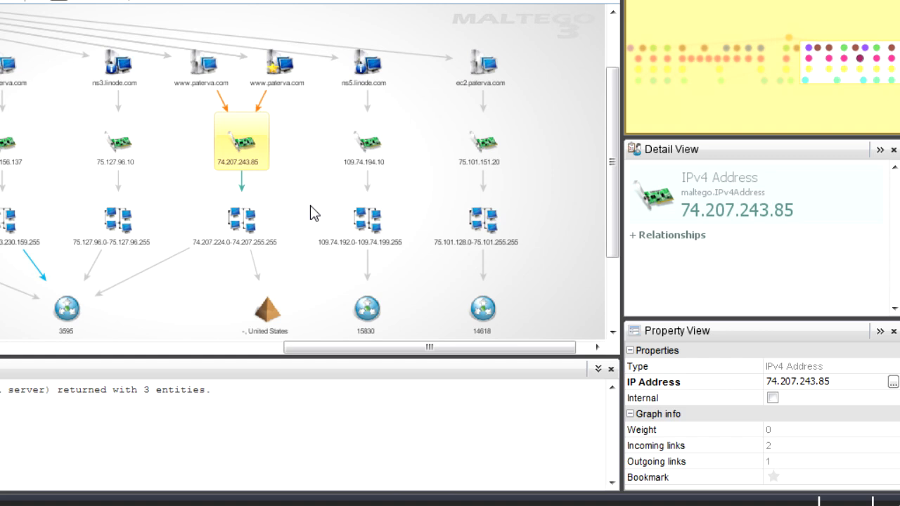
pyautogui.hotkey('ctrl', 'l')
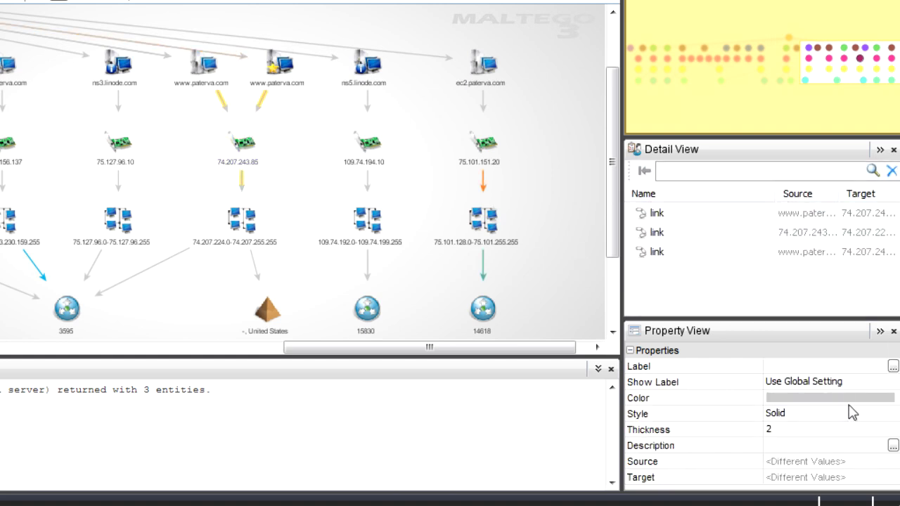
pyautogui.click(848, 399)
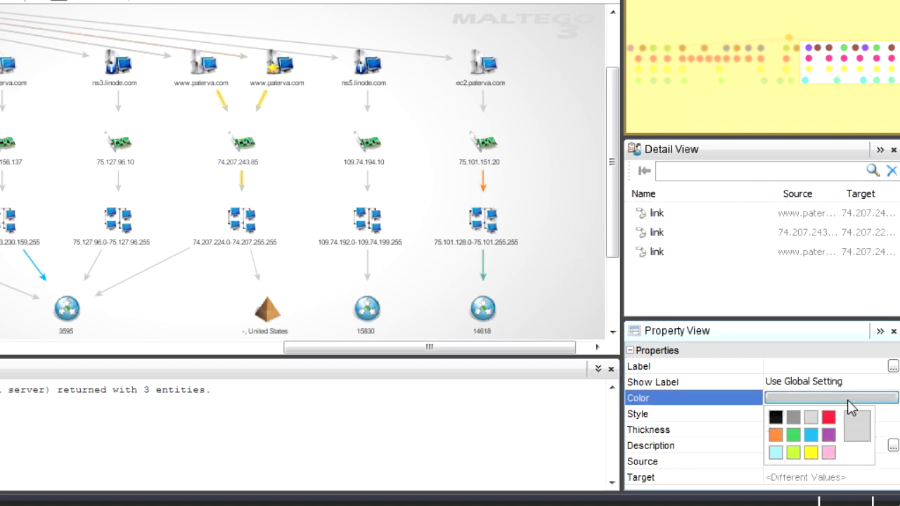
pyautogui.click(829, 415)
pyautogui.click(804, 415)
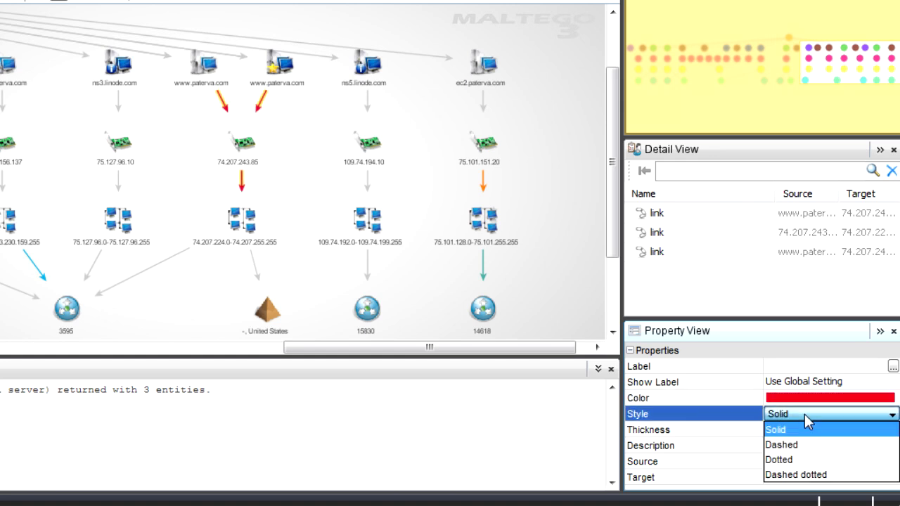
pyautogui.click(798, 475)
pyautogui.click(307, 169)
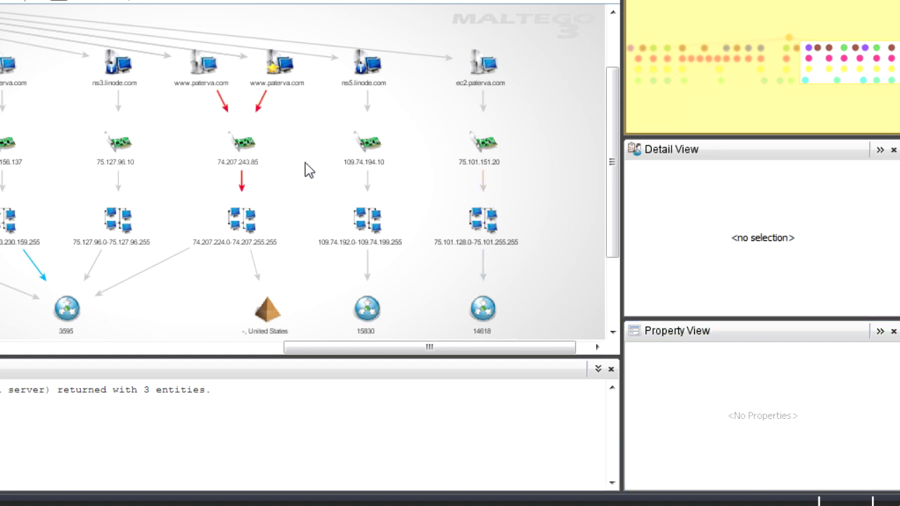
# - Show Example Graph (1) in Bubble View sized by incoming links and examine the 74.125.0.0-74.125.255.255 netblock
pyautogui.scroll(5, 263, 115)
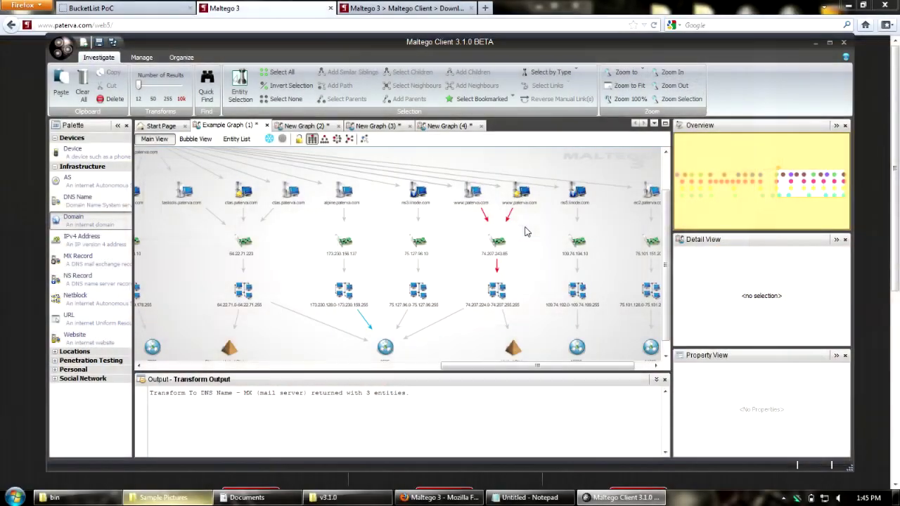
pyautogui.scroll(-5, 526, 232)
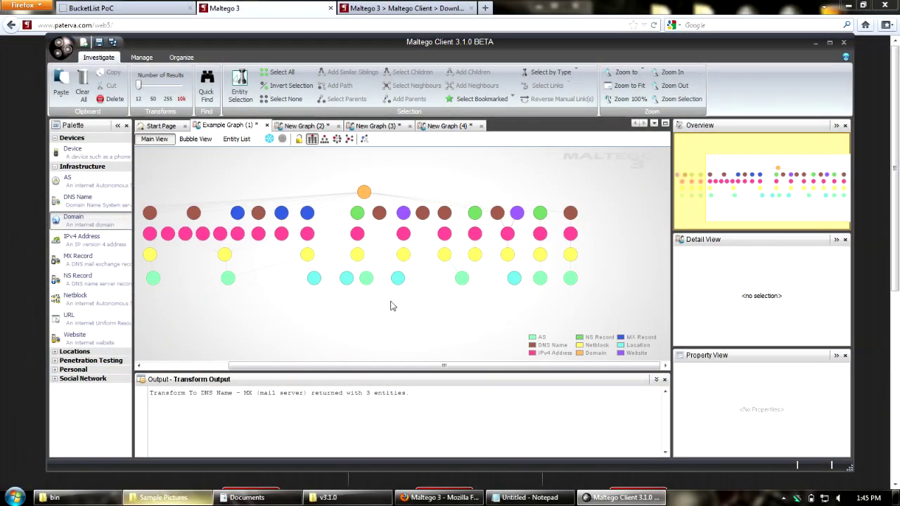
pyautogui.click(195, 139)
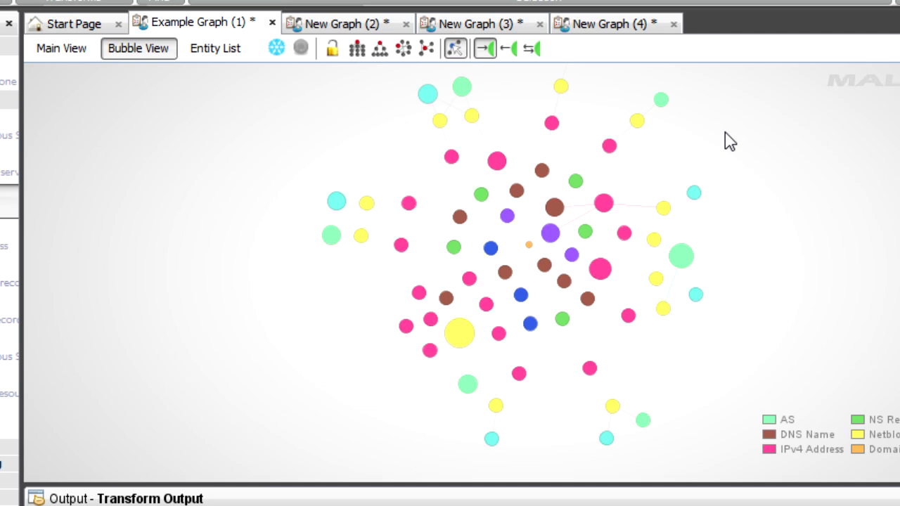
pyautogui.click(485, 48)
pyautogui.scroll(5, 444, 335)
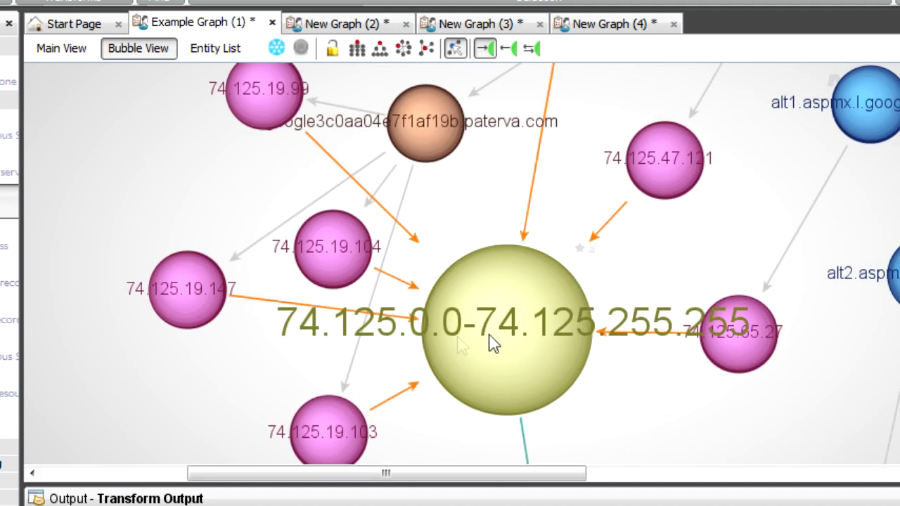
pyautogui.scroll(-5, 510, 330)
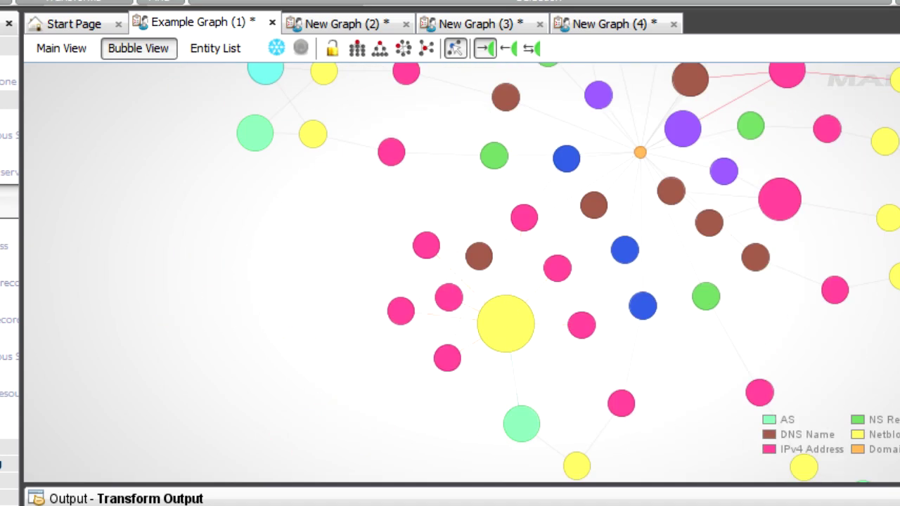
# - Size the bubbles by outgoing links, examine the paterva.com domain, and size them by incoming and outgoing links combined
pyautogui.click(508, 49)
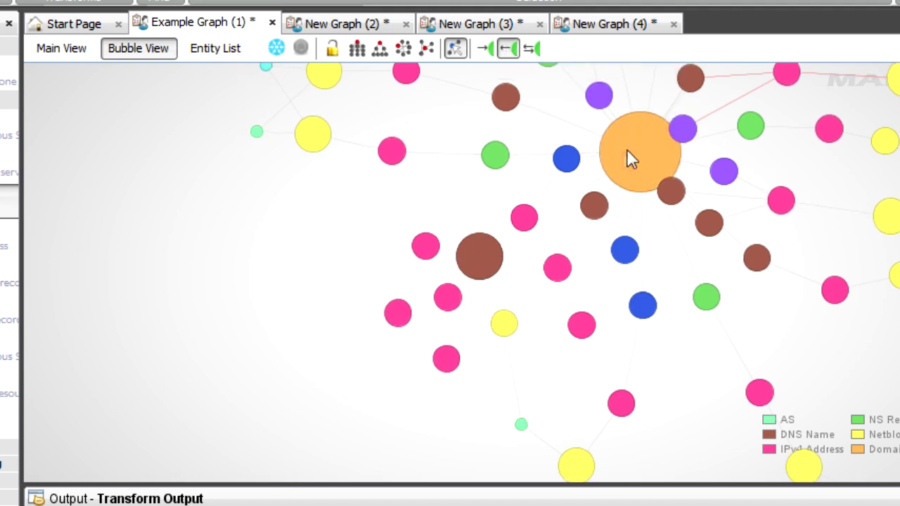
pyautogui.scroll(5, 628, 156)
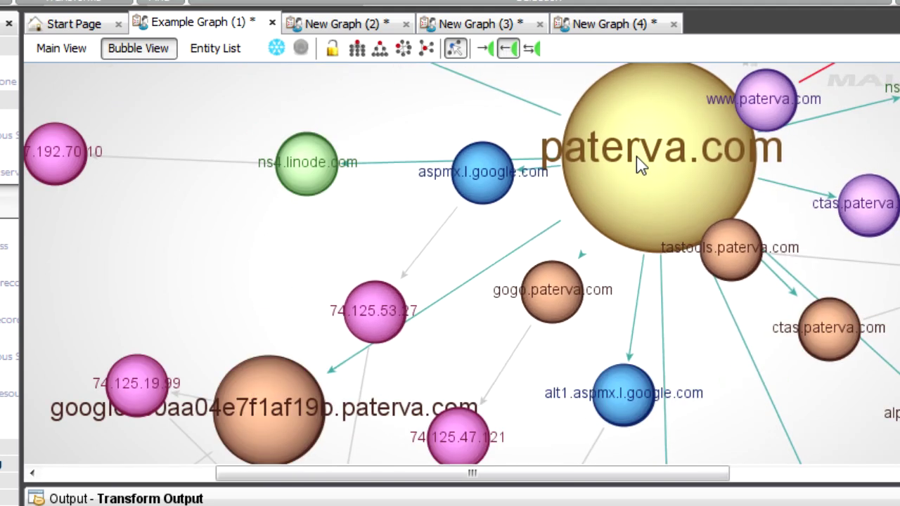
pyautogui.scroll(-5, 639, 165)
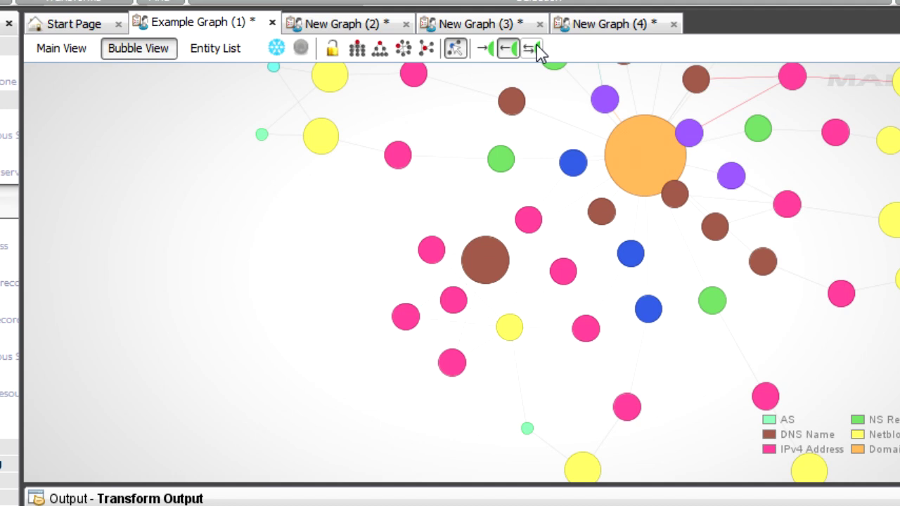
pyautogui.click(537, 47)
pyautogui.scroll(-3, 614, 158)
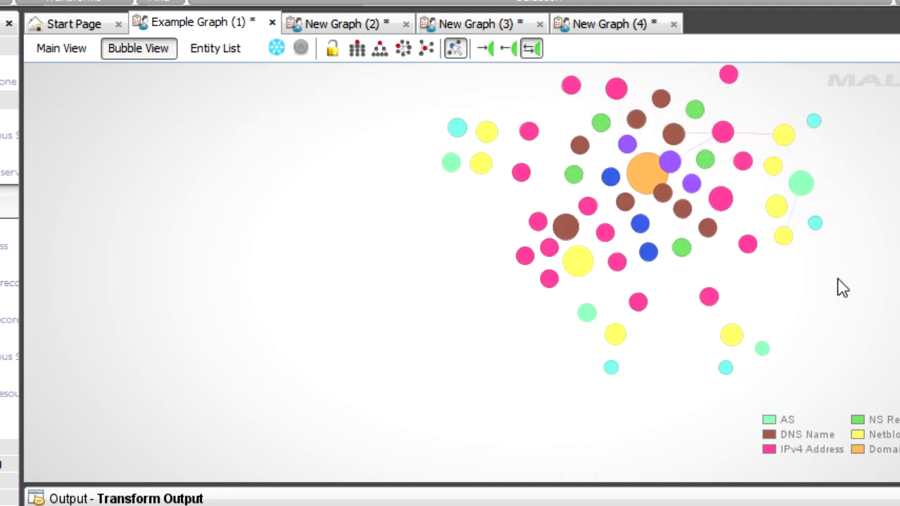
# - Apply the interactive organic layout in the Main View and delete the 173.230.156.137 IPv4 Address entity
pyautogui.click(70, 53)
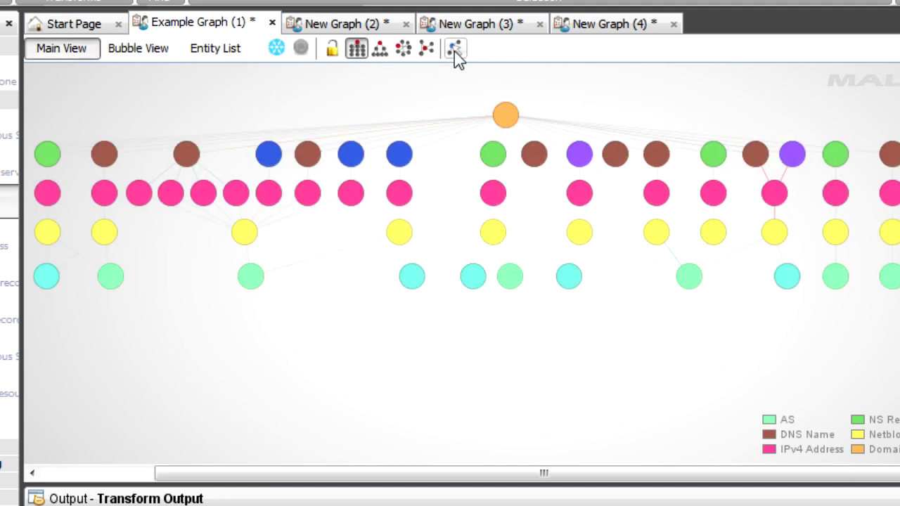
pyautogui.click(454, 50)
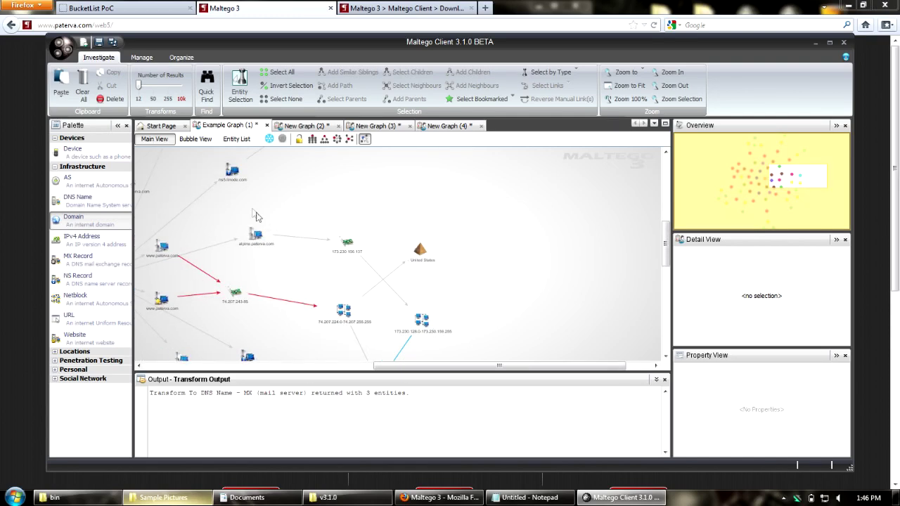
pyautogui.click(255, 234)
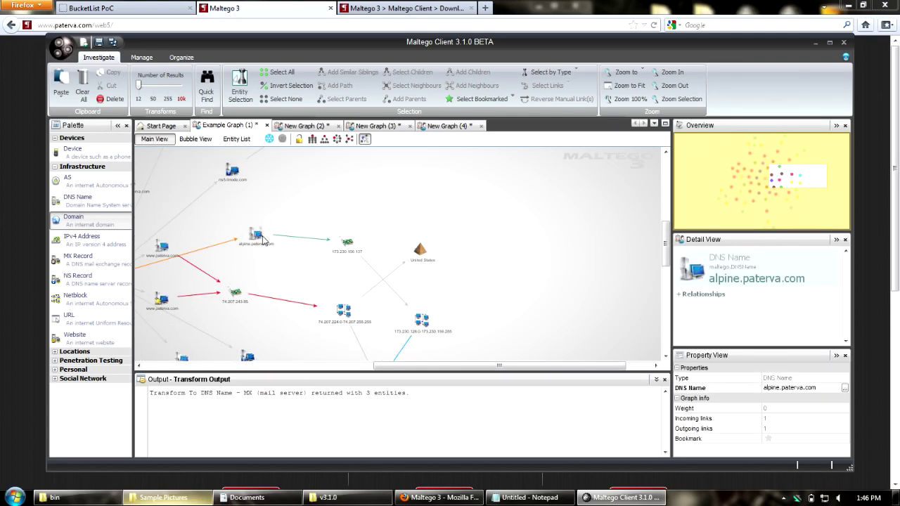
pyautogui.click(302, 220)
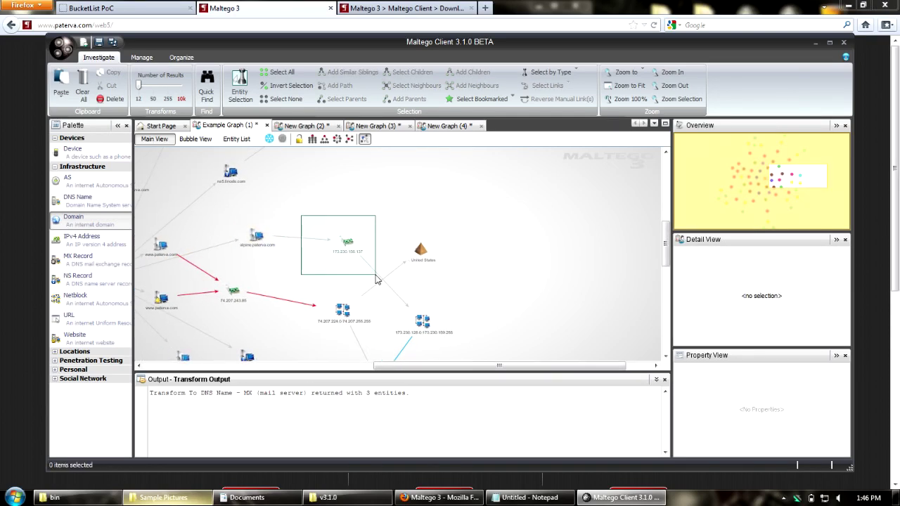
pyautogui.moveTo(376, 276); pyautogui.dragTo(376, 278)
pyautogui.press('Delete')
pyautogui.press('Return')
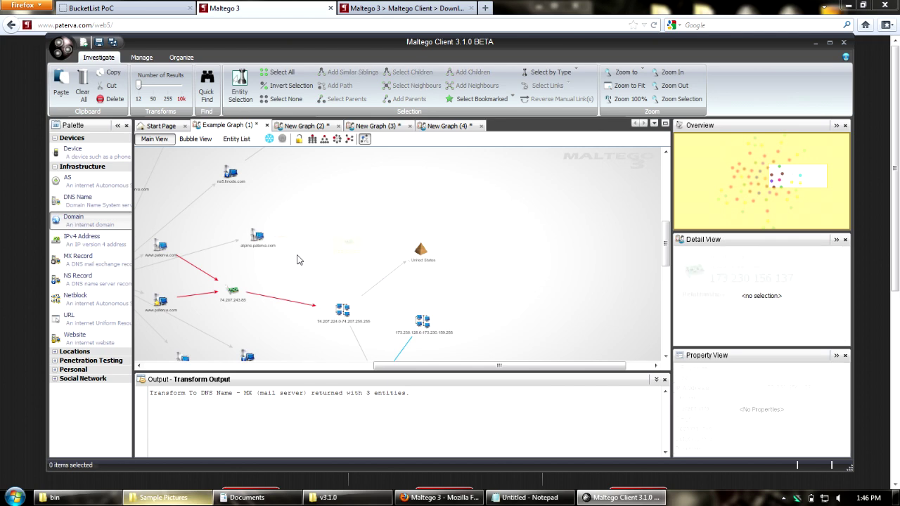
# - Run the To IP Address [DNS] transform on the alpine.paterva.com DNS Name entity
pyautogui.click(287, 239)
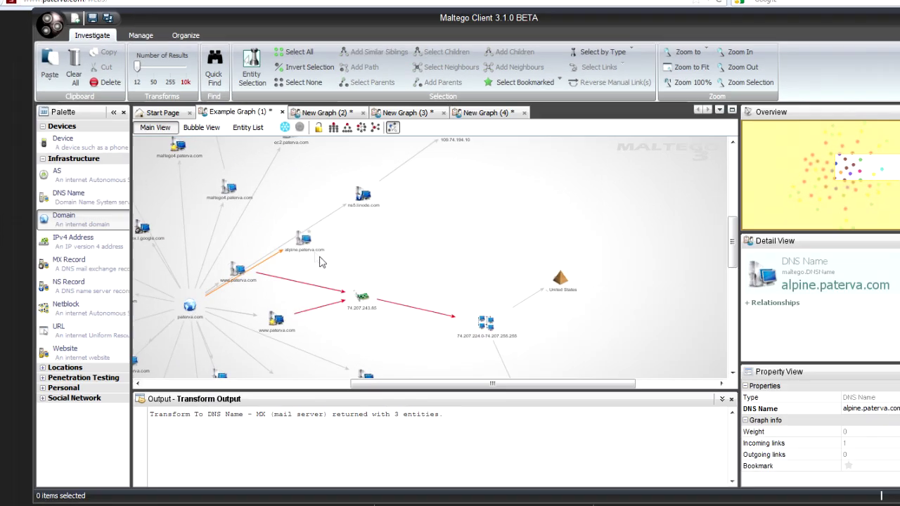
pyautogui.rightClick(289, 240)
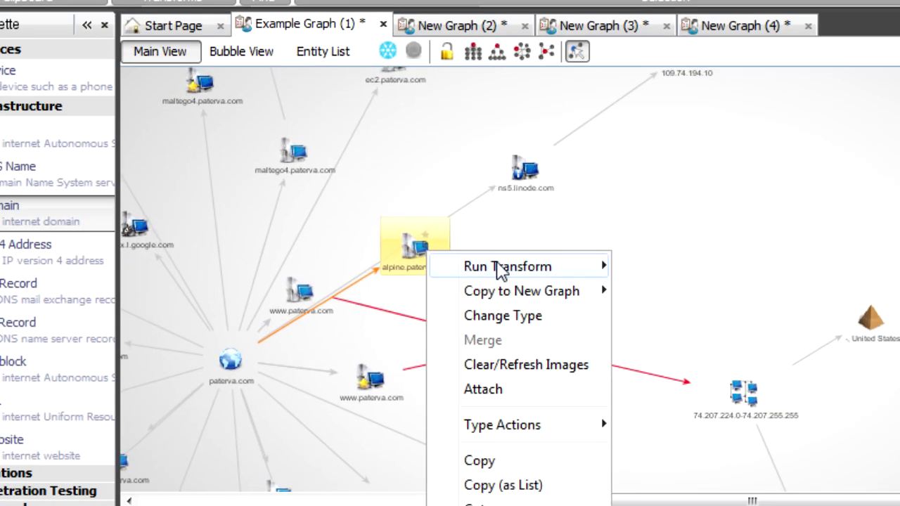
pyautogui.moveTo(501, 271)
pyautogui.moveTo(713, 315)
pyautogui.click(809, 316)
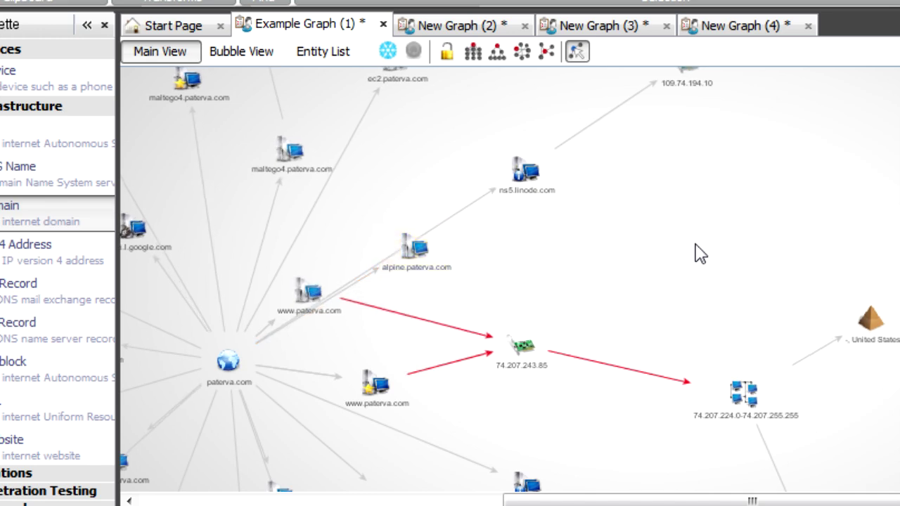
pyautogui.scroll(-3, 700, 254)
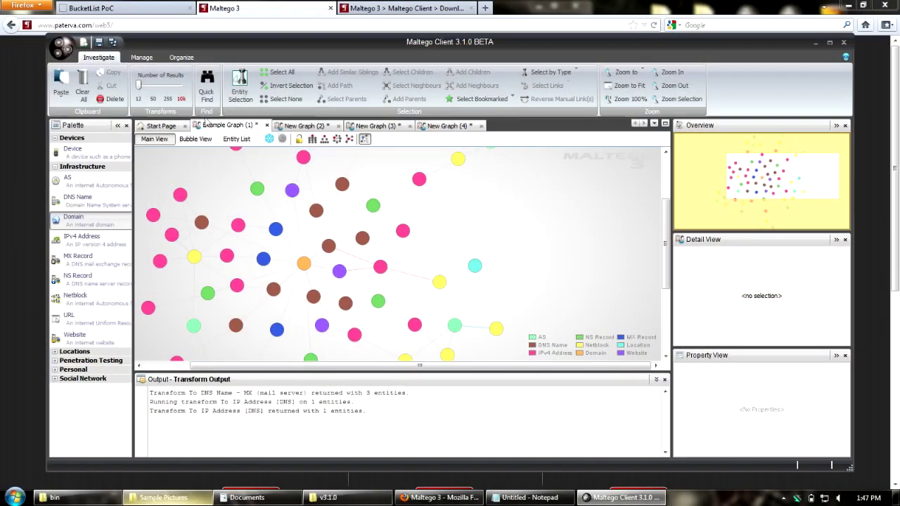
# - Create a new graph, add a paterva.com Domain entity and run the To DNS Name - MX (mail server) transform on it
pyautogui.click(83, 43)
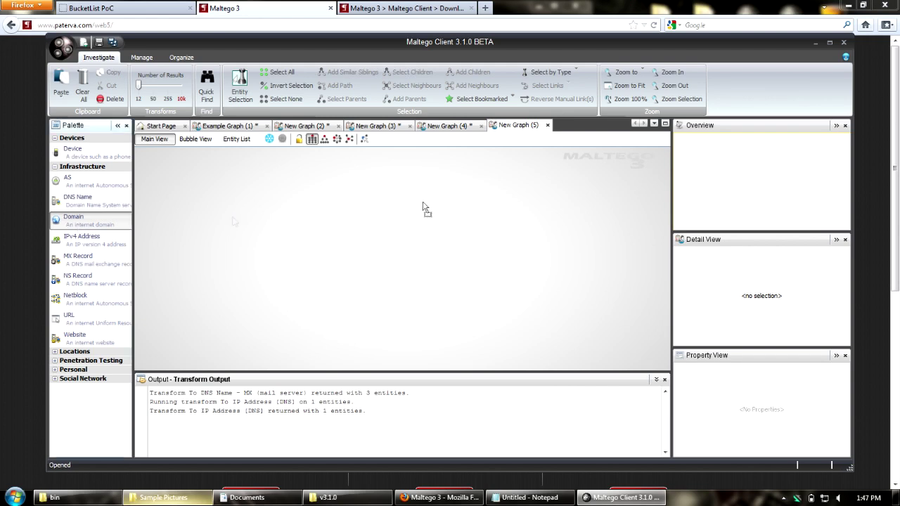
pyautogui.moveTo(423, 209); pyautogui.dragTo(430, 199)
pyautogui.rightClick(434, 198)
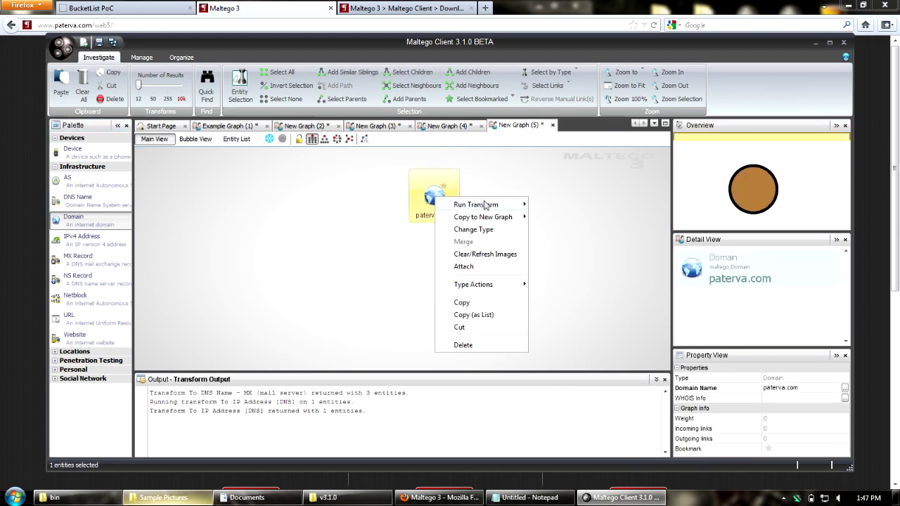
pyautogui.moveTo(484, 204)
pyautogui.moveTo(619, 218)
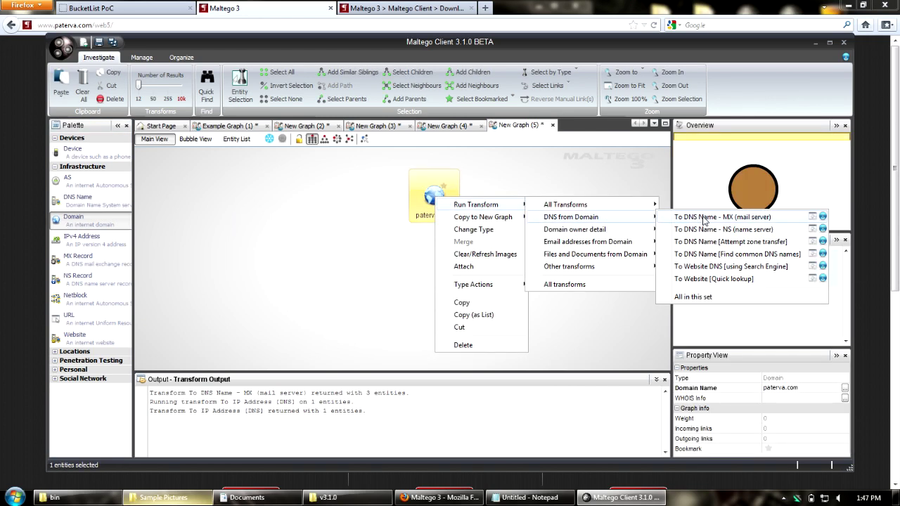
pyautogui.click(705, 221)
pyautogui.click(501, 245)
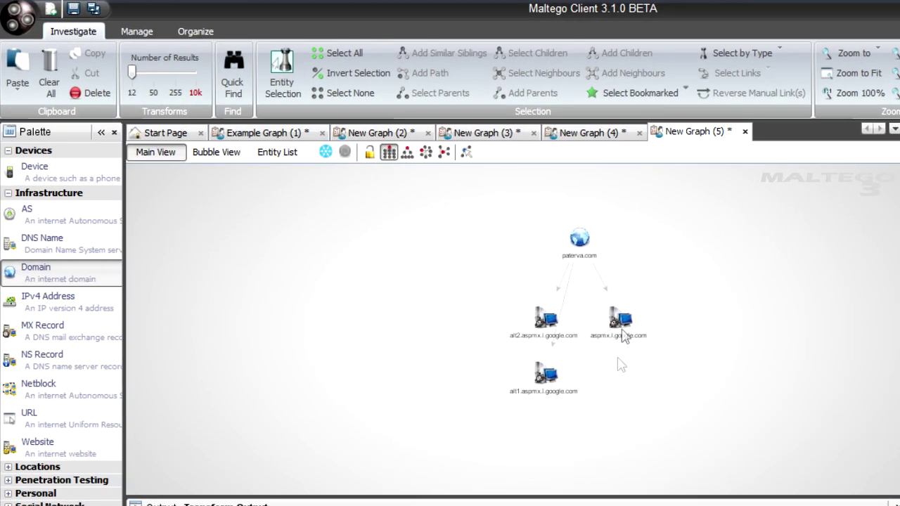
# - Arrange the MX records around paterva.com, with aspmx.l.google.com to its right, alt2.aspmx.l.google.com to its left and alt1.aspmx.l.google.com below it
pyautogui.click(466, 256)
pyautogui.moveTo(617, 324); pyautogui.dragTo(711, 261)
pyautogui.moveTo(546, 340); pyautogui.dragTo(476, 268)
pyautogui.click(555, 386)
pyautogui.moveTo(555, 387); pyautogui.dragTo(592, 336)
# - Top-align paterva.com with the MX records on either side, and center it vertically with alt1.aspmx.l.google.com below
pyautogui.click(251, 175)
pyautogui.click(196, 31)
pyautogui.moveTo(377, 194); pyautogui.dragTo(790, 291)
pyautogui.click(400, 73)
pyautogui.moveTo(546, 220); pyautogui.dragTo(635, 419)
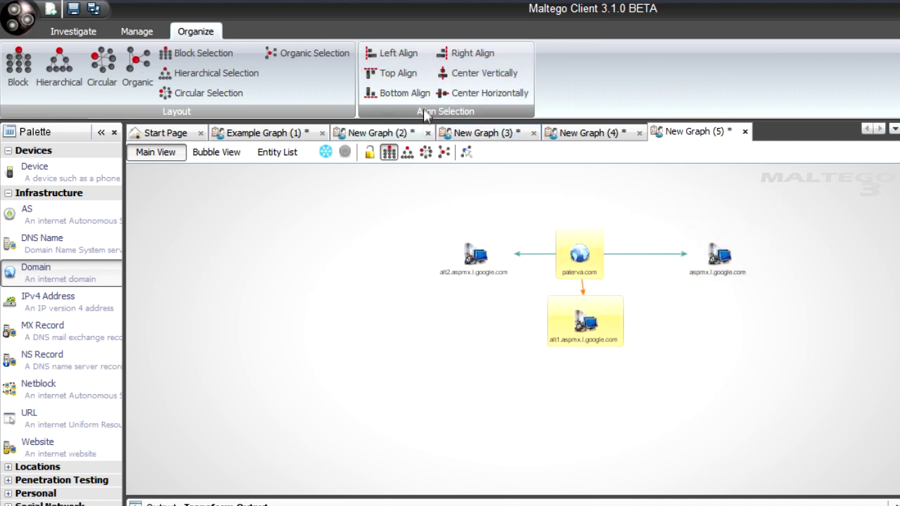
pyautogui.click(470, 73)
pyautogui.click(757, 349)
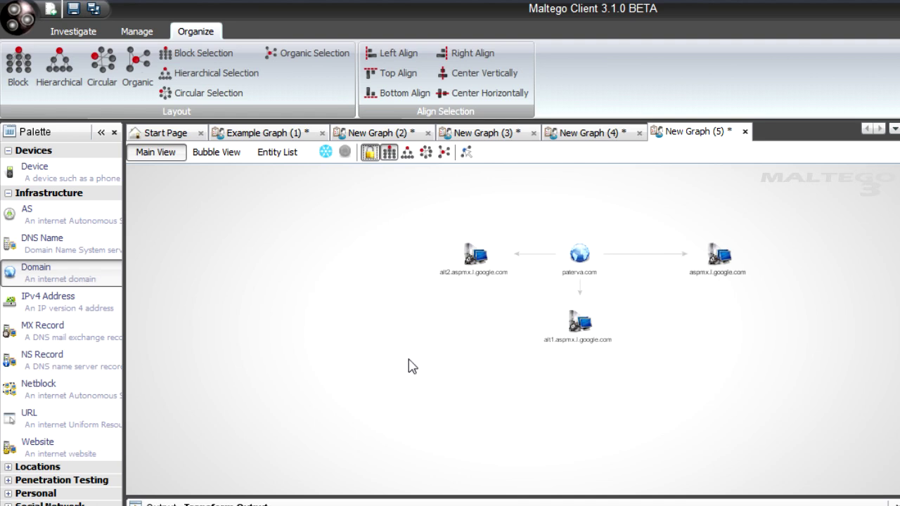
# - Run the To IP Address [DNS] transform on the aspmx.l.google.com MX Record
pyautogui.click(714, 273)
pyautogui.rightClick(715, 267)
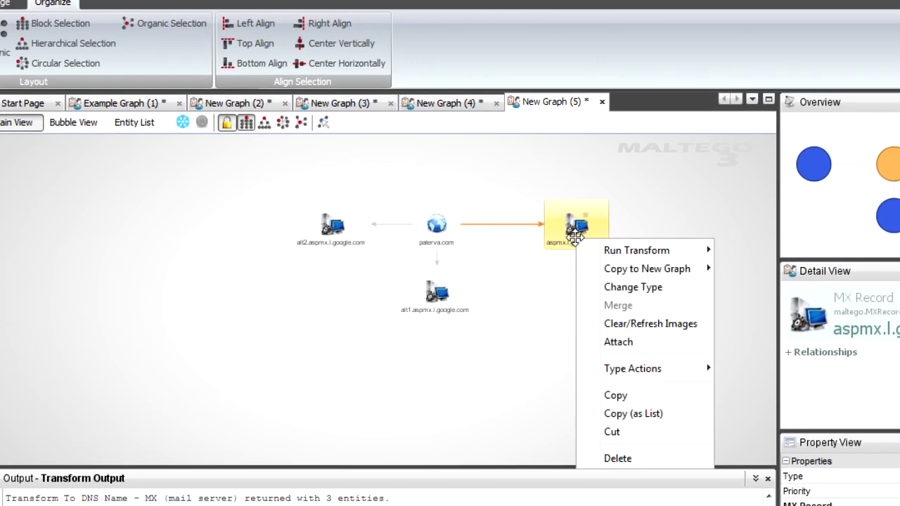
pyautogui.click(556, 241)
pyautogui.rightClick(561, 230)
pyautogui.moveTo(628, 243)
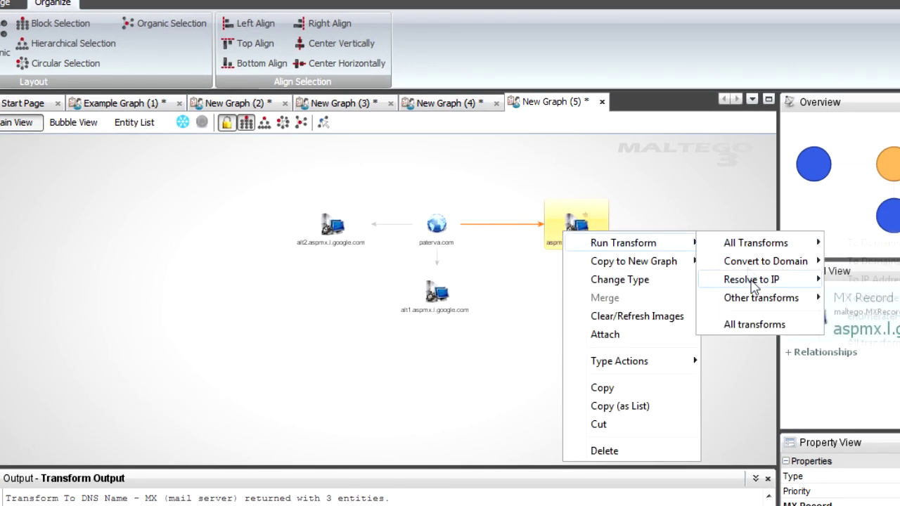
pyautogui.moveTo(793, 282)
pyautogui.click(845, 282)
pyautogui.click(623, 193)
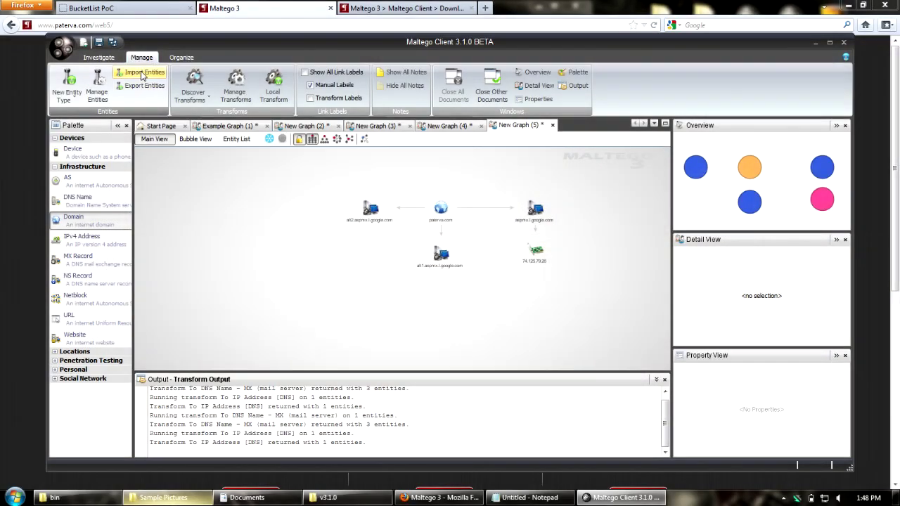
# - Start an entity import from the sample.mtgx archive in My Documents and continue to the selection of what to import
pyautogui.click(143, 73)
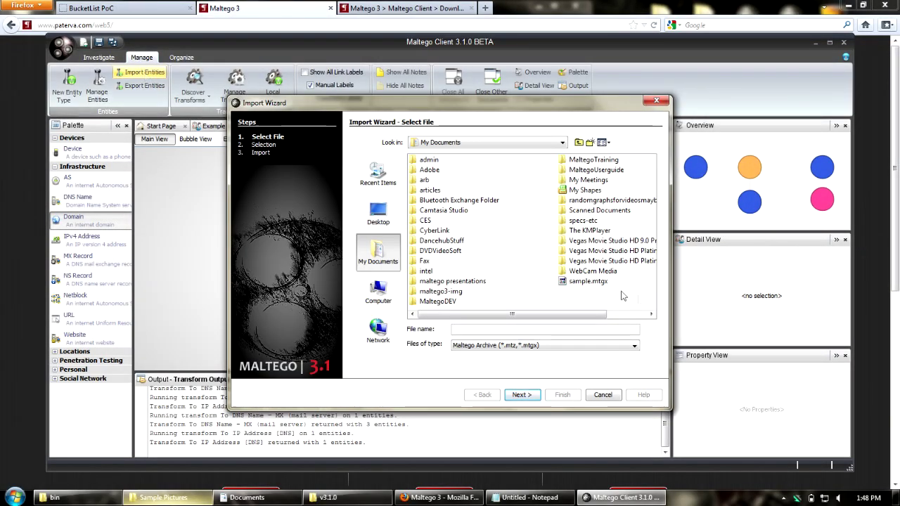
pyautogui.click(589, 281)
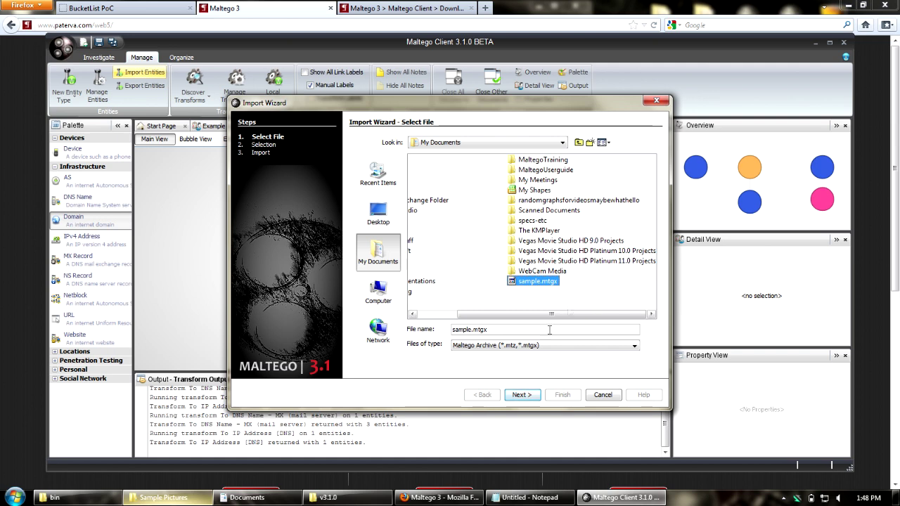
pyautogui.click(521, 395)
pyautogui.click(375, 175)
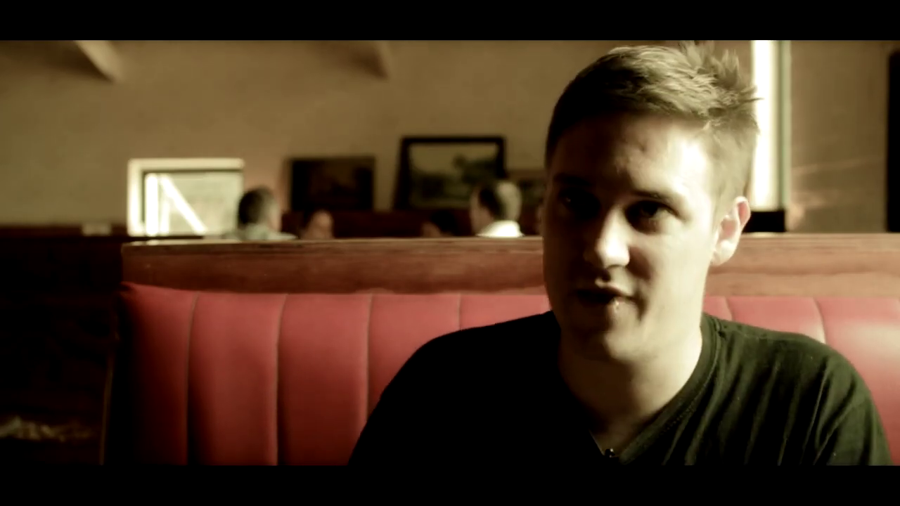
# - Bring up all transforms available for the alt1.aspmx.l.google.com MX Record
pyautogui.rightClick(442, 262)
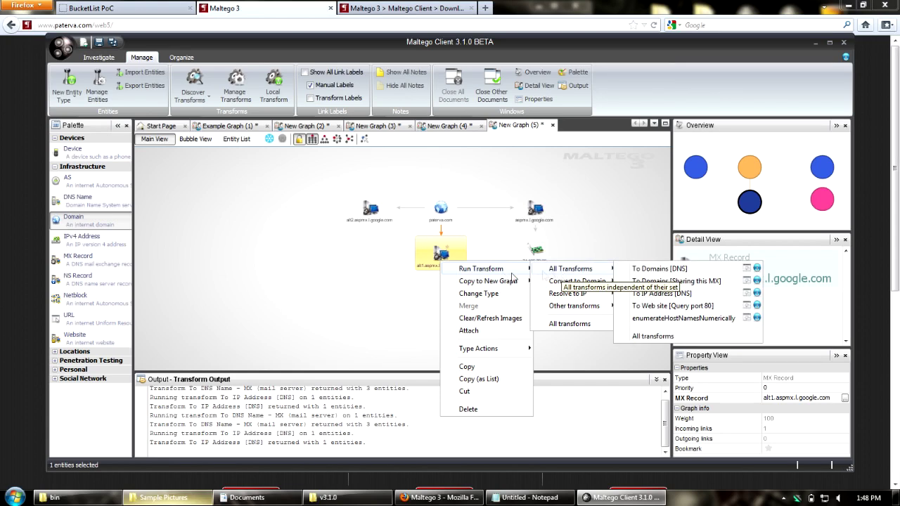